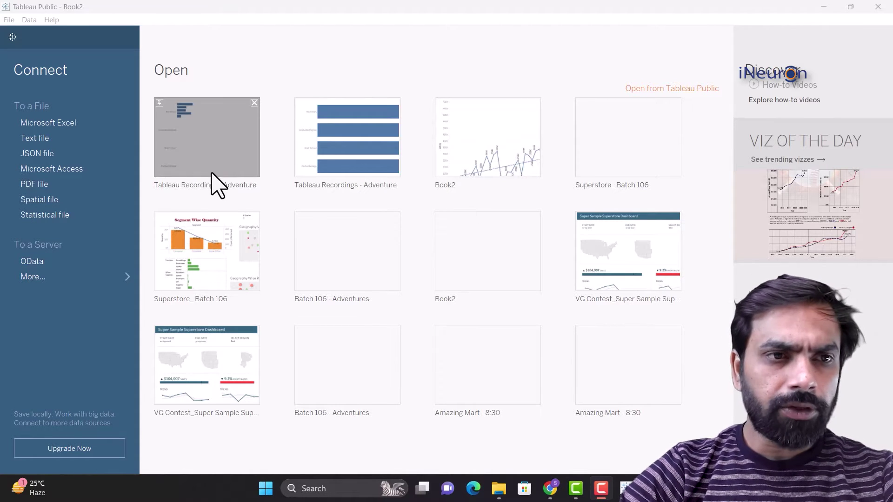
Connect to the Excel workbook P6-AmazingMartEU2Geo and add its OrderBreakdown sheet to the data source.
{"action": "left_click", "coordinate": [66, 128]}
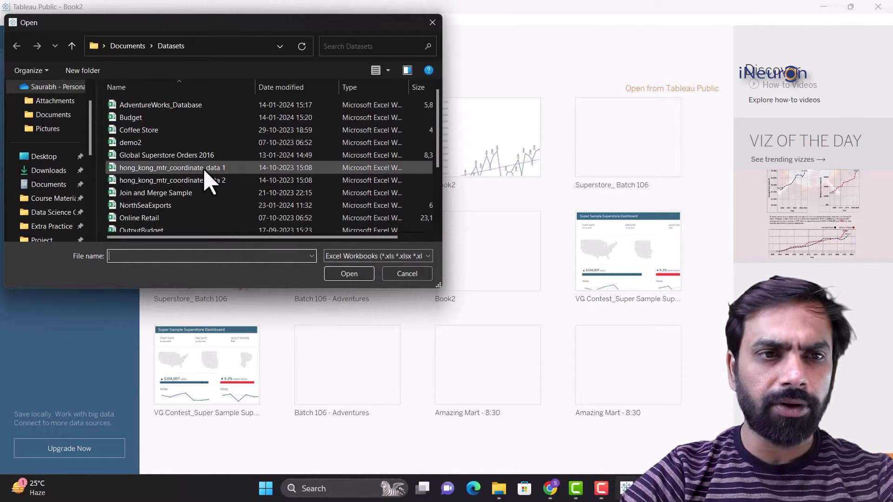
{"action": "scroll", "coordinate": [208, 181], "scroll_direction": "down", "scroll_amount": 3}
{"action": "left_click", "coordinate": [198, 151]}
{"action": "left_click", "coordinate": [346, 274]}
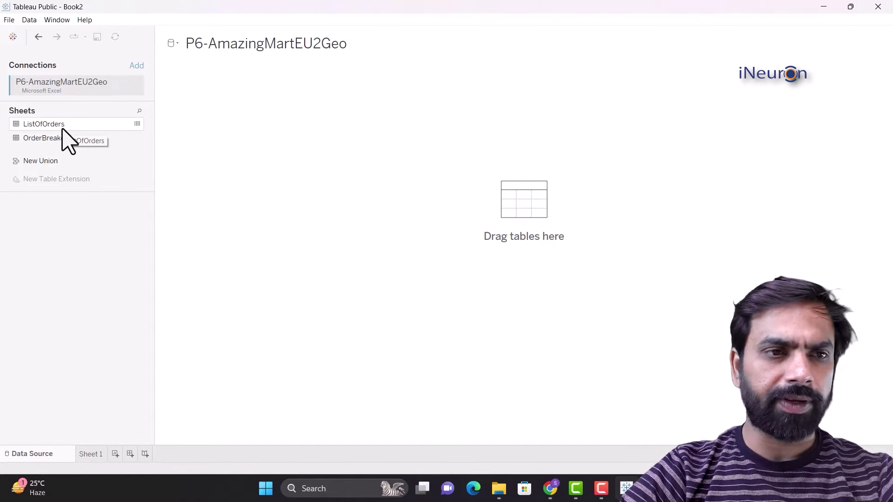
{"action": "left_click_drag", "start_coordinate": [61, 138], "coordinate": [119, 175]}
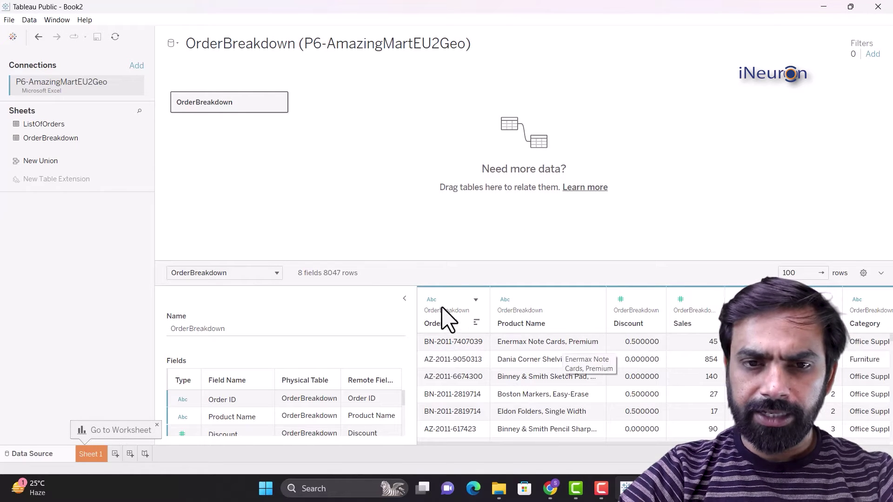
Review the OrderBreakdown columns and the data type options of the Discount field.
{"action": "scroll", "coordinate": [586, 367], "scroll_direction": "right", "scroll_amount": 2}
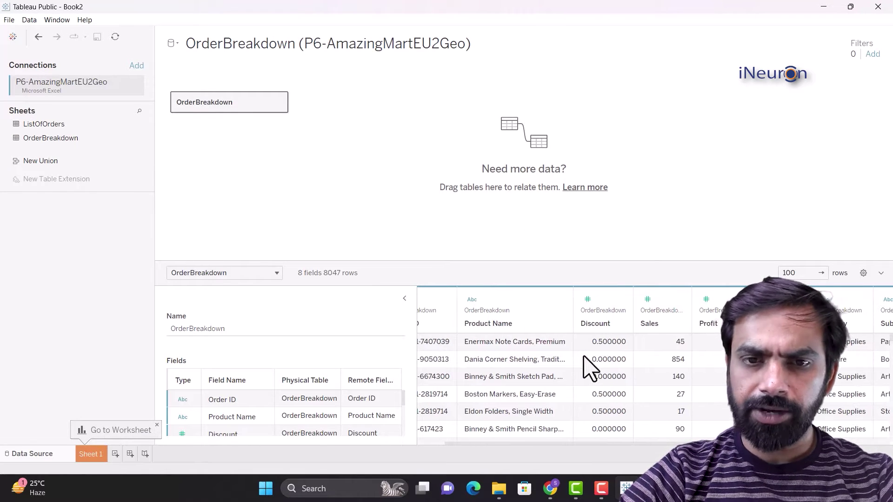
{"action": "scroll", "coordinate": [549, 365], "scroll_direction": "right", "scroll_amount": 2}
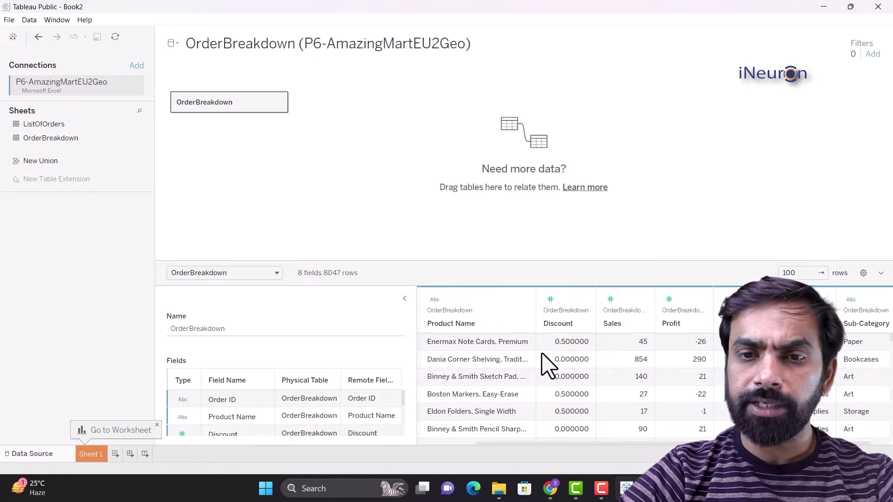
{"action": "left_click", "coordinate": [550, 299]}
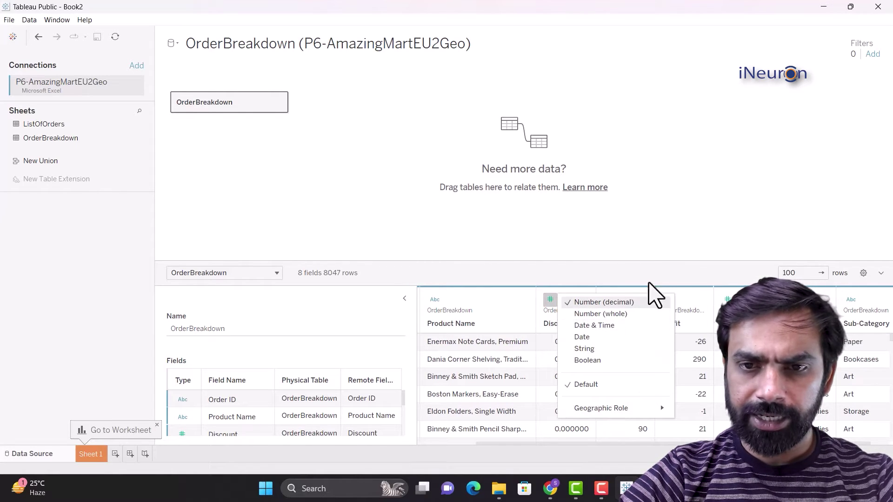
{"action": "left_click", "coordinate": [538, 321]}
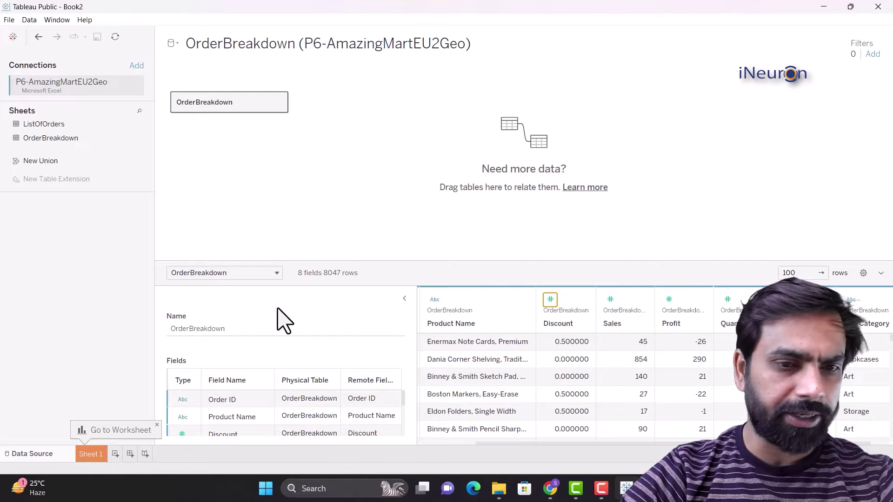
{"action": "scroll", "coordinate": [279, 407], "scroll_direction": "down", "scroll_amount": 3}
{"action": "scroll", "coordinate": [279, 407], "scroll_direction": "up", "scroll_amount": 3}
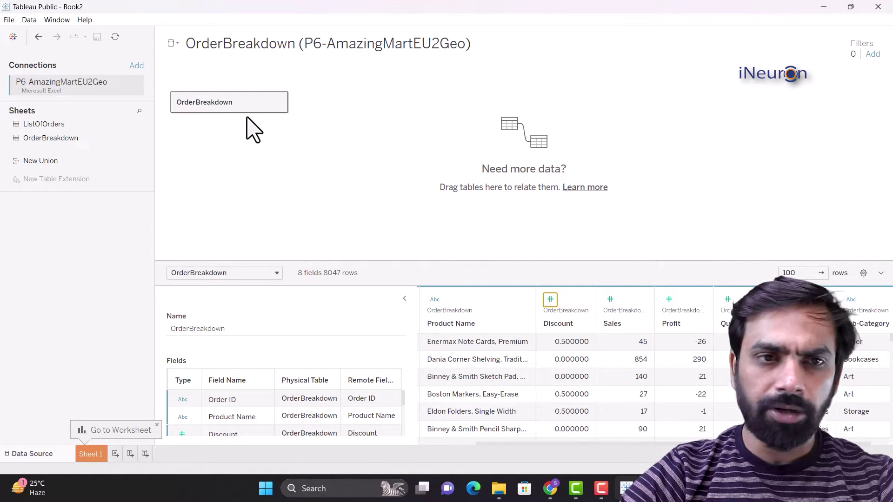
Relate the ListOfOrders sheet to OrderBreakdown and look through its columns in the data preview.
{"action": "left_click_drag", "start_coordinate": [39, 126], "coordinate": [374, 100]}
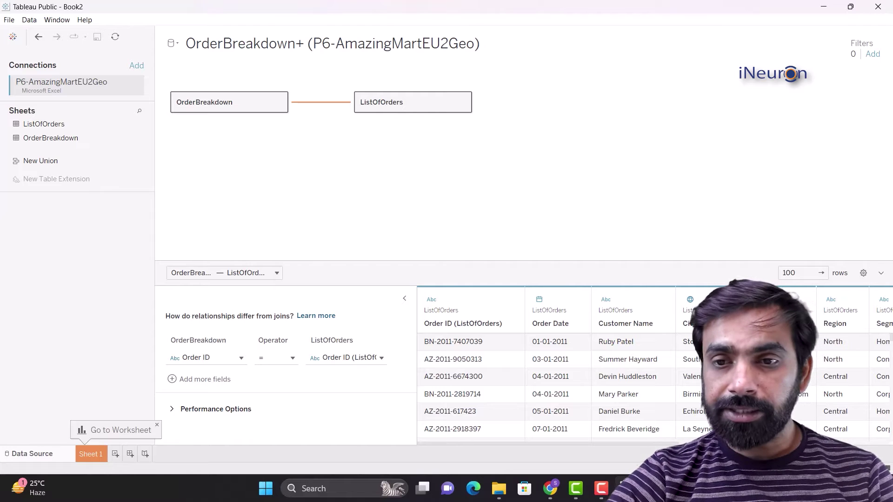
{"action": "scroll", "coordinate": [651, 372], "scroll_direction": "right", "scroll_amount": 3}
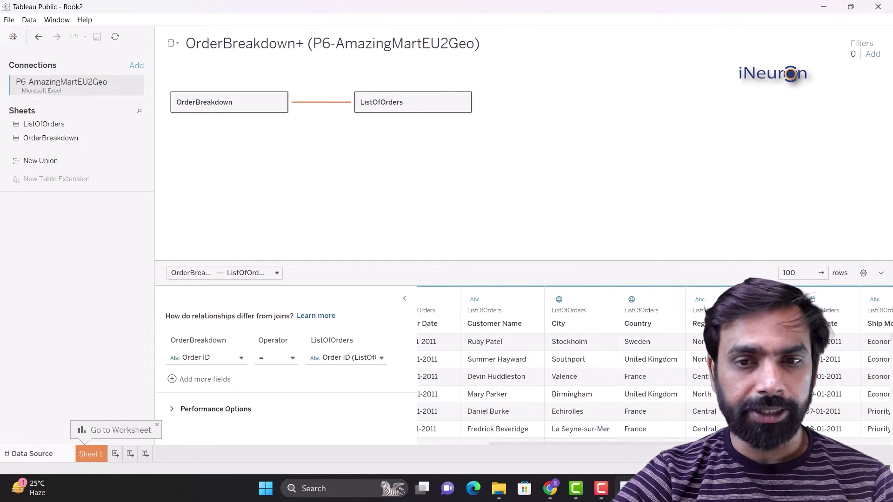
{"action": "scroll", "coordinate": [651, 372], "scroll_direction": "left", "scroll_amount": 3}
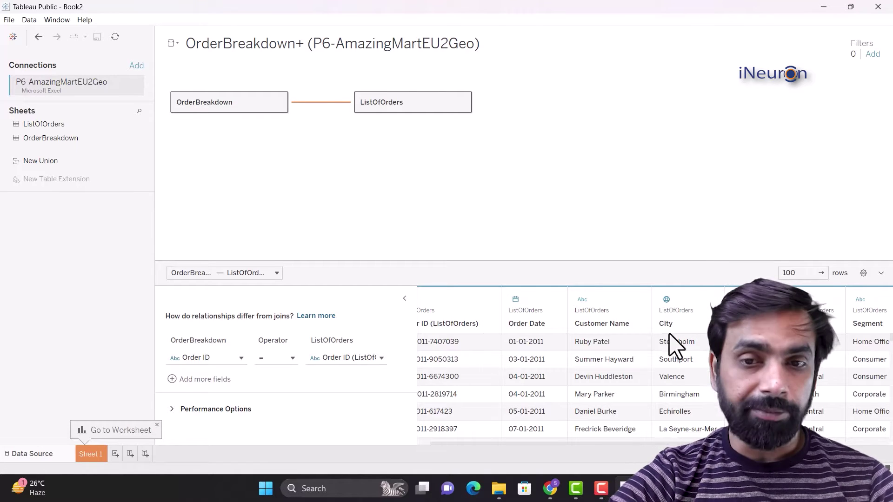
{"action": "scroll", "coordinate": [705, 358], "scroll_direction": "right", "scroll_amount": 2}
{"action": "scroll", "coordinate": [707, 354], "scroll_direction": "right", "scroll_amount": 4}
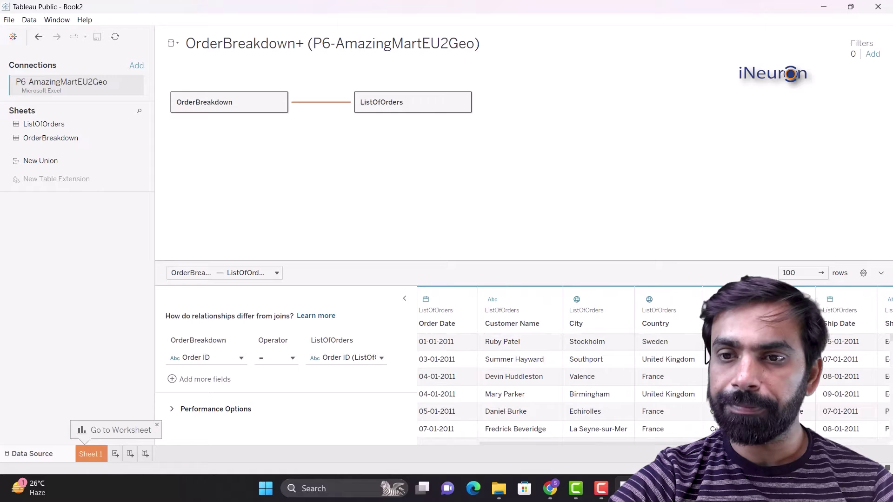
{"action": "scroll", "coordinate": [710, 354], "scroll_direction": "right", "scroll_amount": 1}
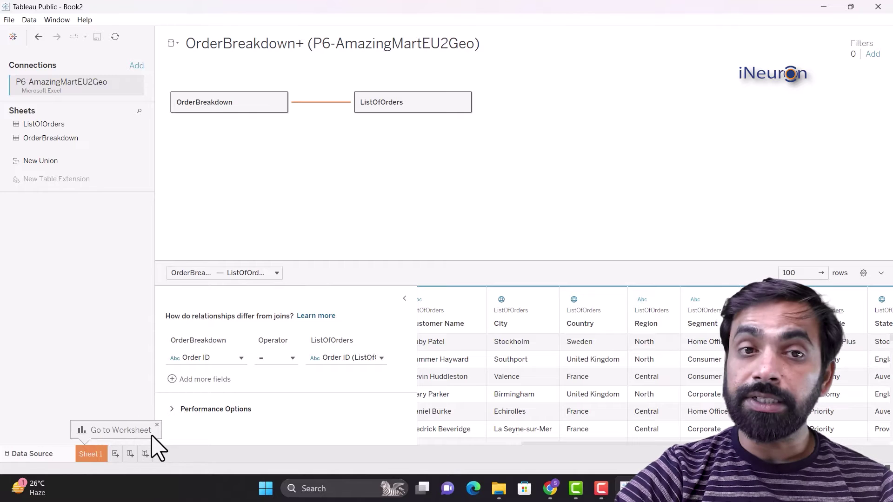
Go to Sheet 1, collapse the ListOfOrders and OrderBreakdown field lists, and expand both again.
{"action": "left_click", "coordinate": [91, 455]}
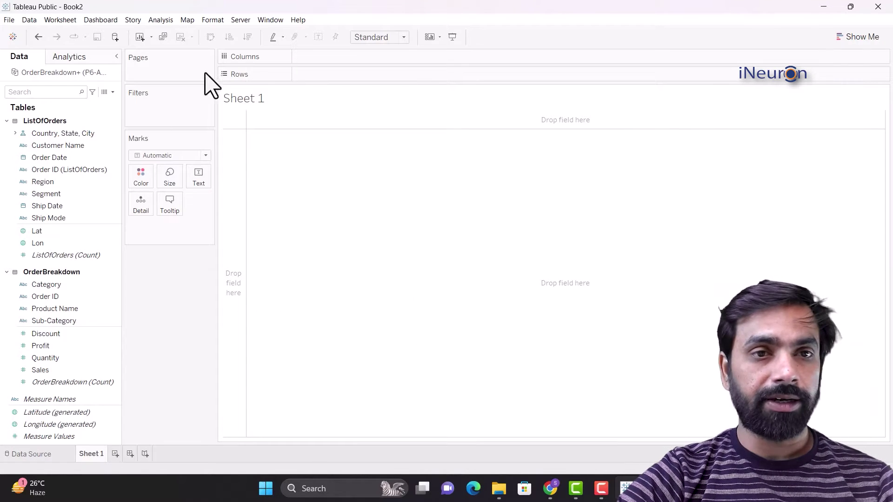
{"action": "left_click", "coordinate": [6, 121]}
{"action": "left_click", "coordinate": [7, 137]}
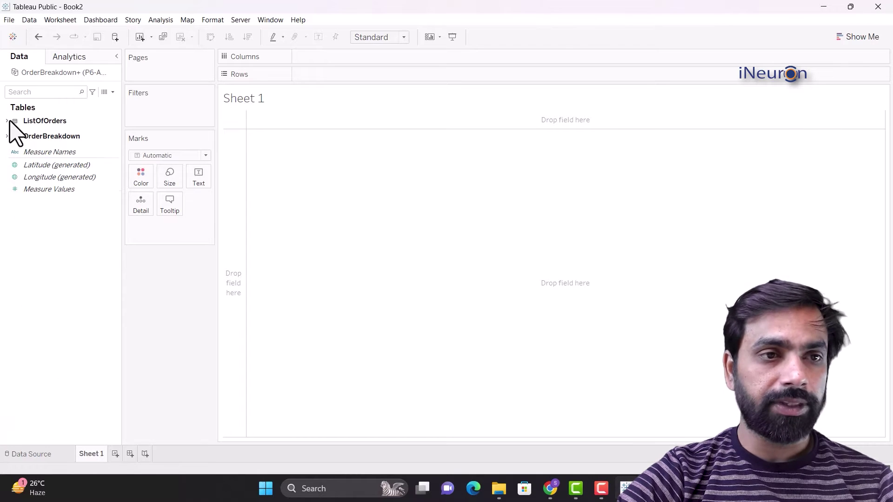
{"action": "left_click", "coordinate": [6, 121]}
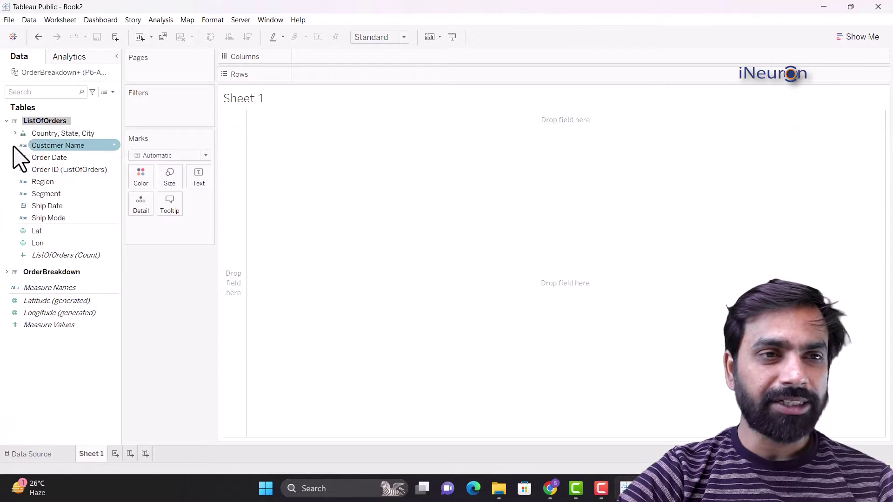
{"action": "left_click", "coordinate": [7, 272]}
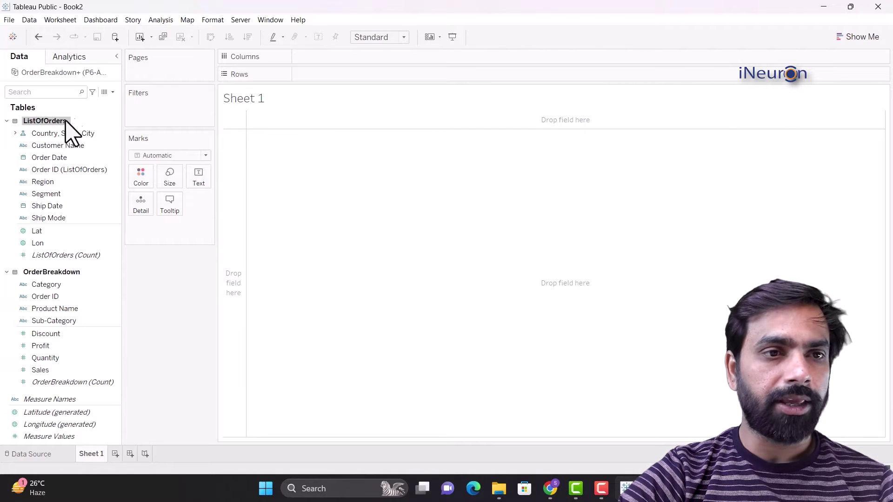
Remove the existing Country, State, City hierarchy from the ListOfOrders table.
{"action": "left_click", "coordinate": [54, 135]}
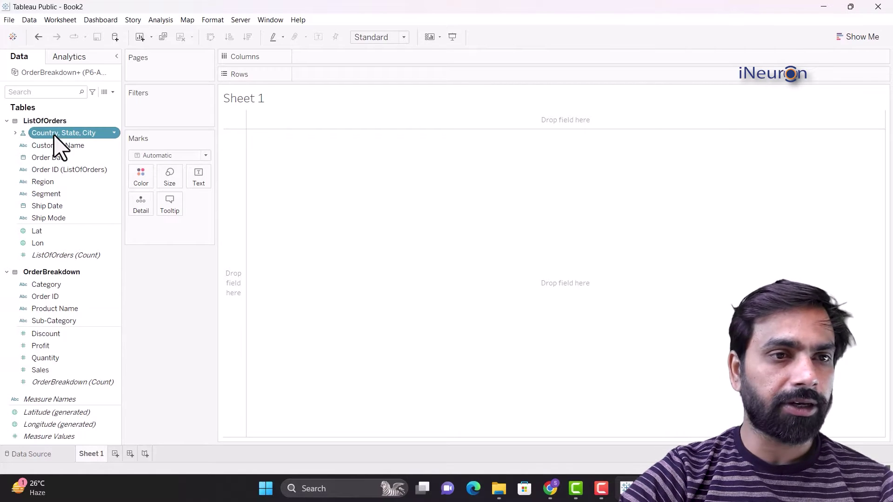
{"action": "right_click", "coordinate": [119, 135]}
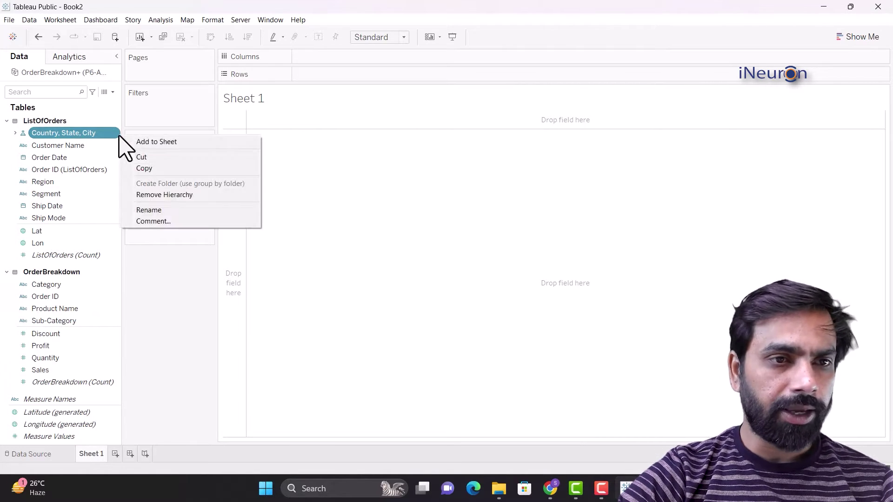
{"action": "left_click", "coordinate": [168, 195]}
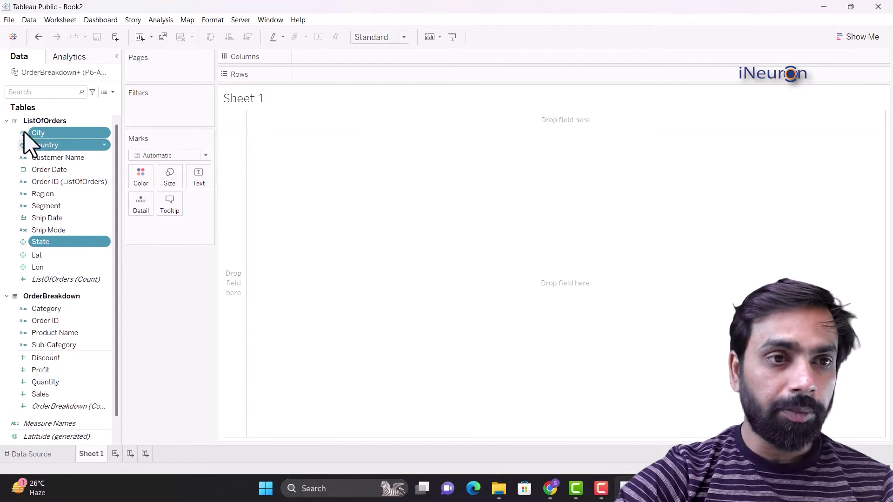
{"action": "scroll", "coordinate": [86, 341], "scroll_direction": "down", "scroll_amount": 1}
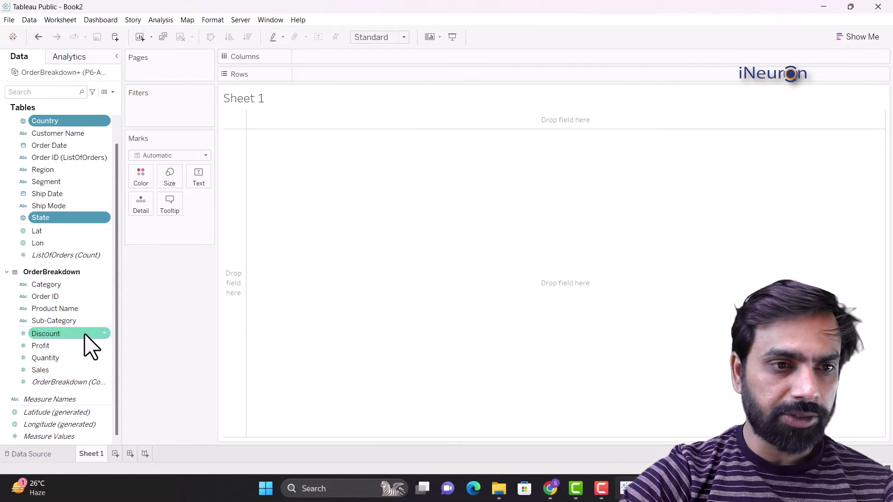
{"action": "scroll", "coordinate": [64, 247], "scroll_direction": "up", "scroll_amount": 1}
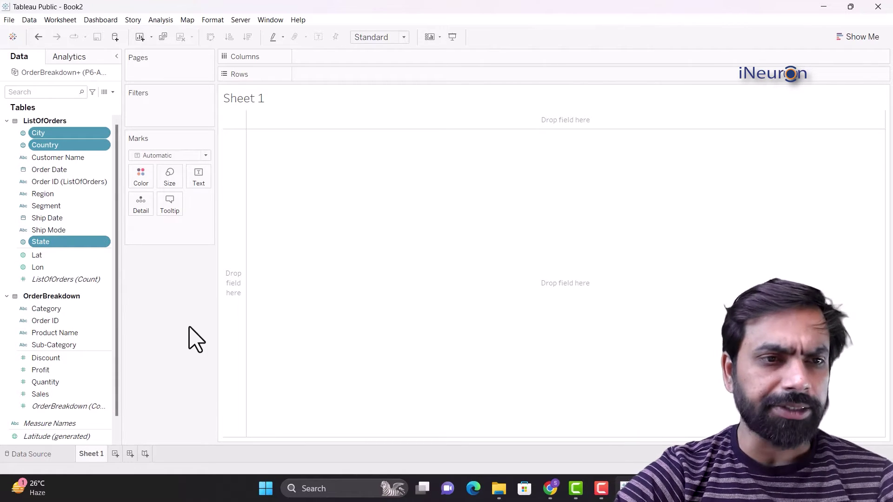
Create a hierarchy named Location Hierarchy from Country and State, and add City as its level below State.
{"action": "left_click", "coordinate": [91, 206]}
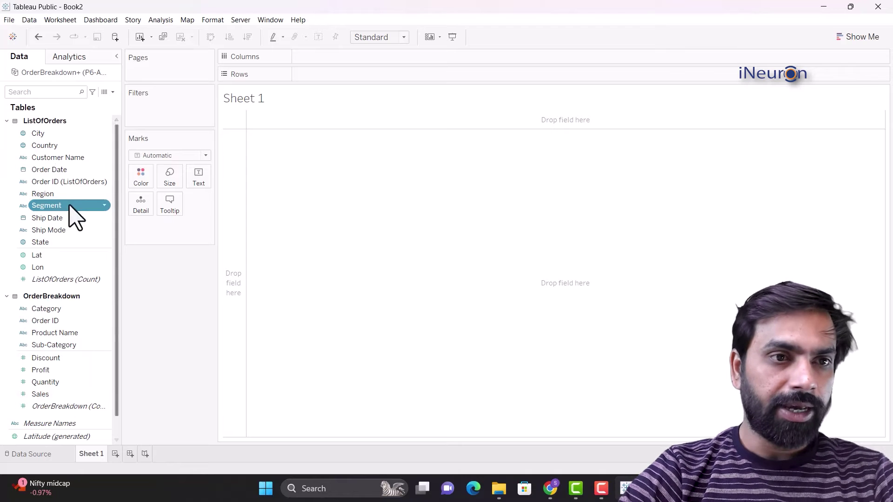
{"action": "left_click", "coordinate": [50, 133]}
{"action": "left_click", "coordinate": [51, 146], "text": "ctrl"}
{"action": "left_click", "coordinate": [50, 146]}
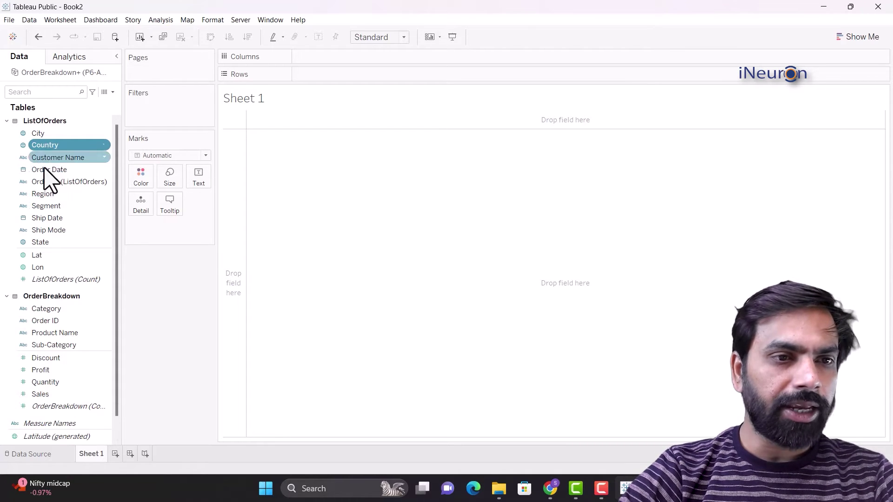
{"action": "left_click", "coordinate": [59, 245]}
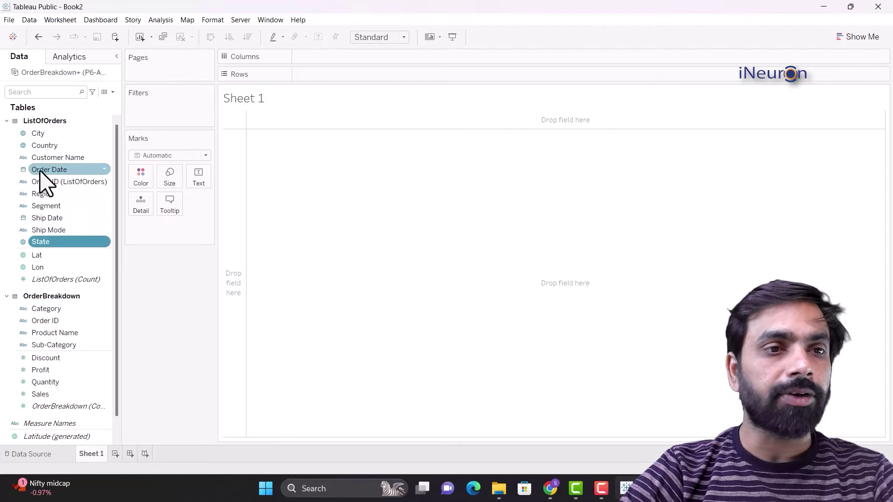
{"action": "left_click_drag", "start_coordinate": [58, 245], "coordinate": [54, 152]}
{"action": "left_click_drag", "start_coordinate": [65, 142], "coordinate": [59, 146]}
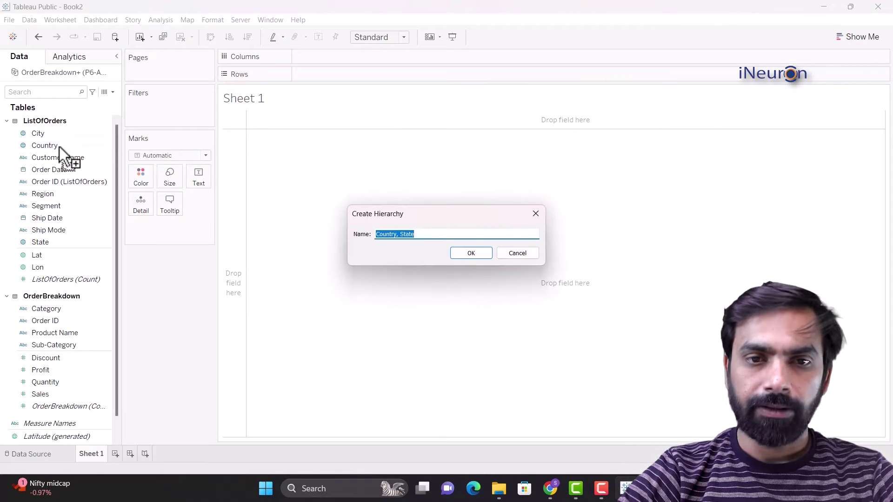
{"action": "type", "text": "L"}
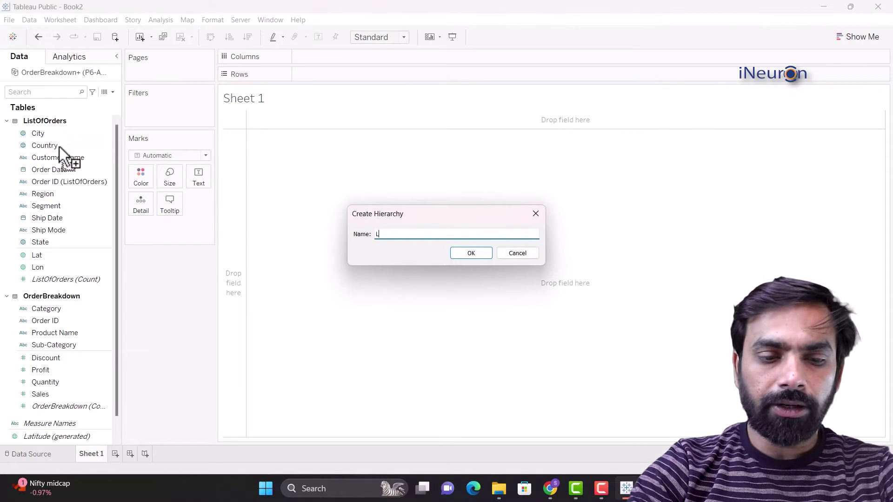
{"action": "type", "text": "ocation Hierarchy"}
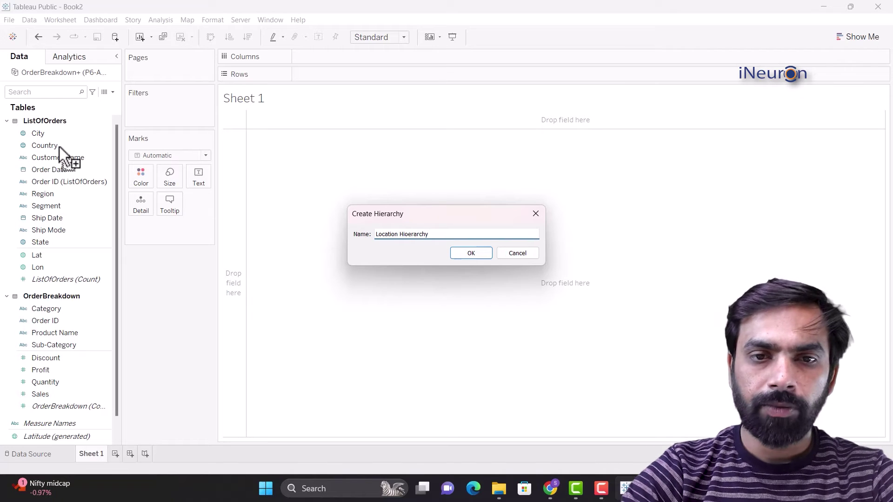
{"action": "left_click", "coordinate": [406, 235]}
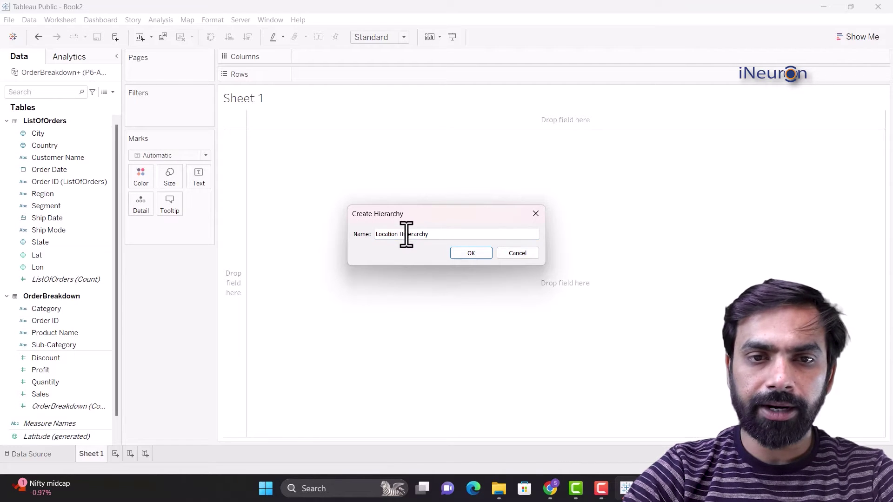
{"action": "key", "text": "Delete"}
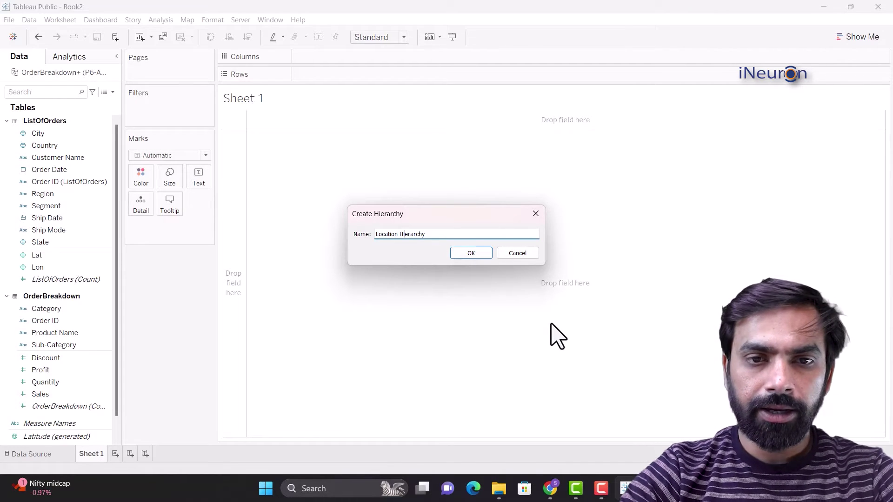
{"action": "left_click", "coordinate": [471, 253]}
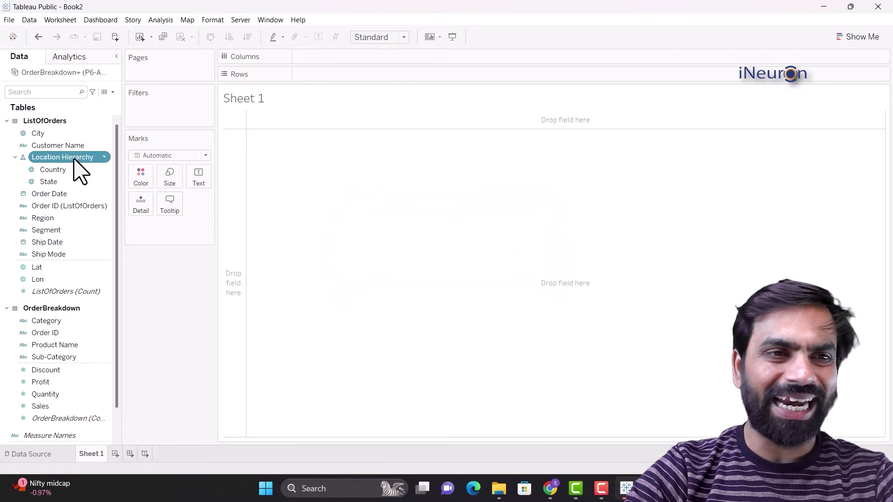
{"action": "left_click_drag", "start_coordinate": [55, 135], "coordinate": [71, 186]}
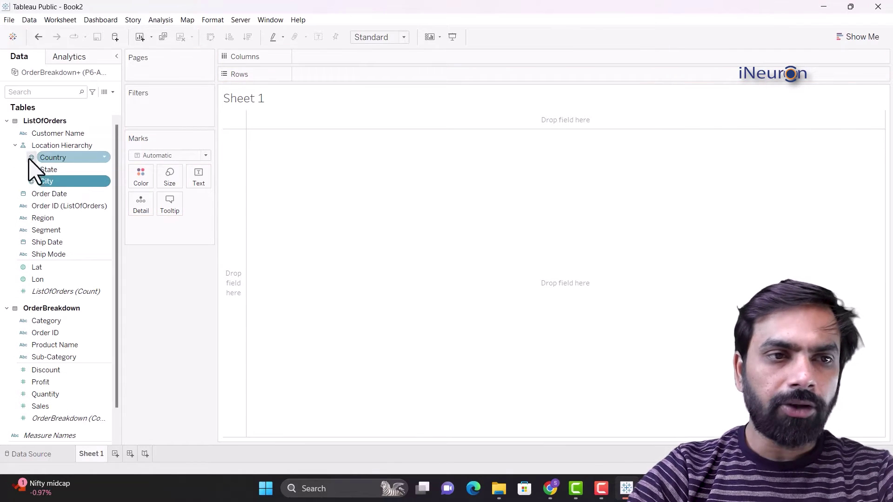
{"action": "left_click", "coordinate": [15, 145]}
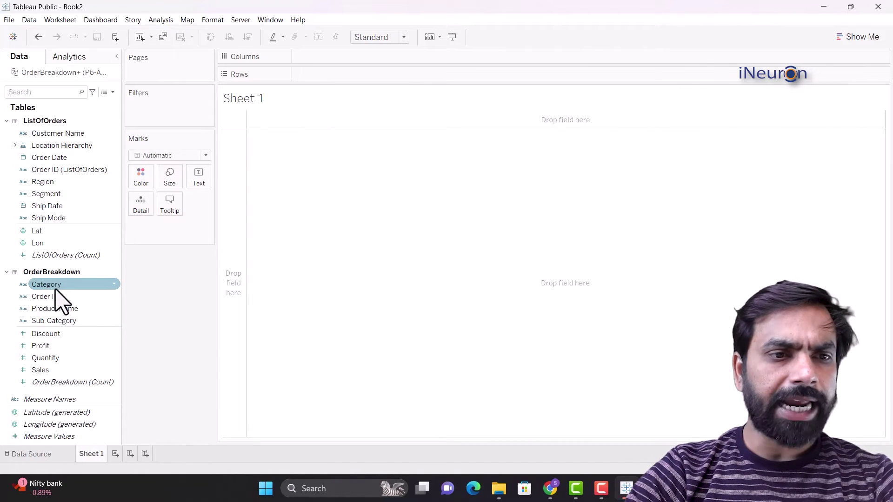
Create a hierarchy named Product Hierarchy from Category and Sub-Category, and add Product Name as its level below Sub-Category.
{"action": "left_click", "coordinate": [56, 321]}
{"action": "left_click", "coordinate": [70, 312]}
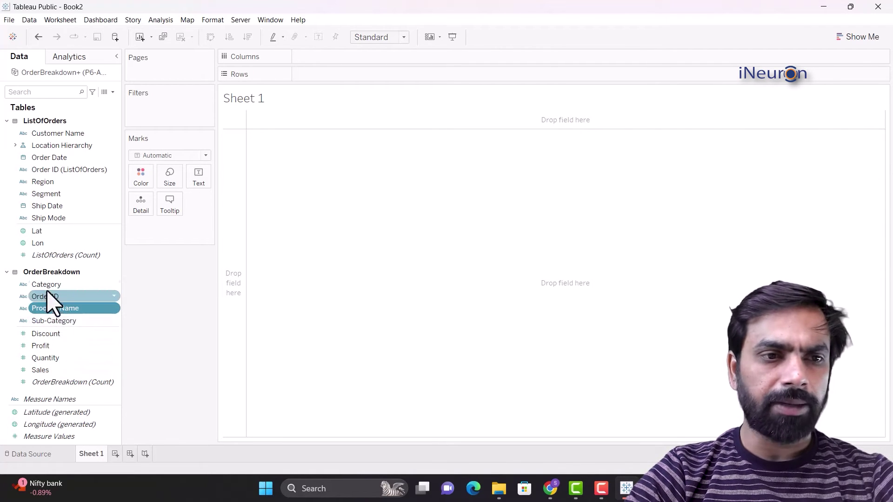
{"action": "left_click_drag", "start_coordinate": [60, 327], "coordinate": [60, 279]}
{"action": "type", "text": "Product"}
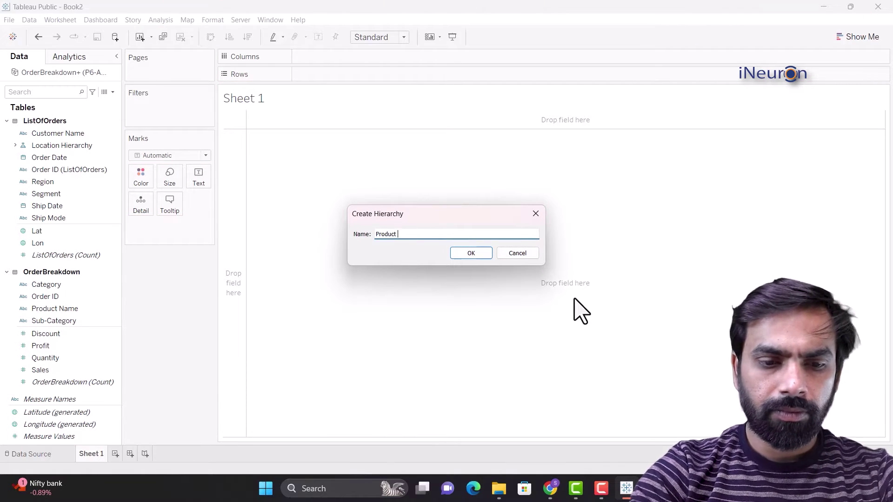
{"action": "type", "text": "Hierar"}
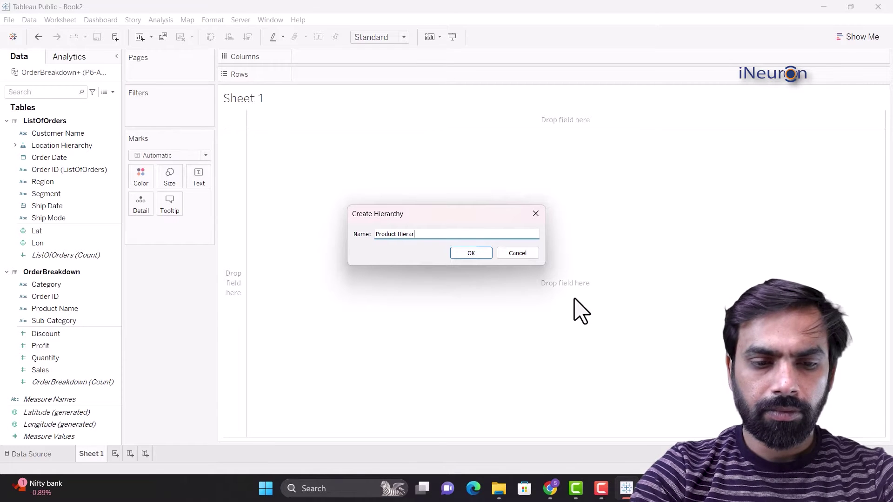
{"action": "type", "text": "chy"}
{"action": "left_click", "coordinate": [474, 254]}
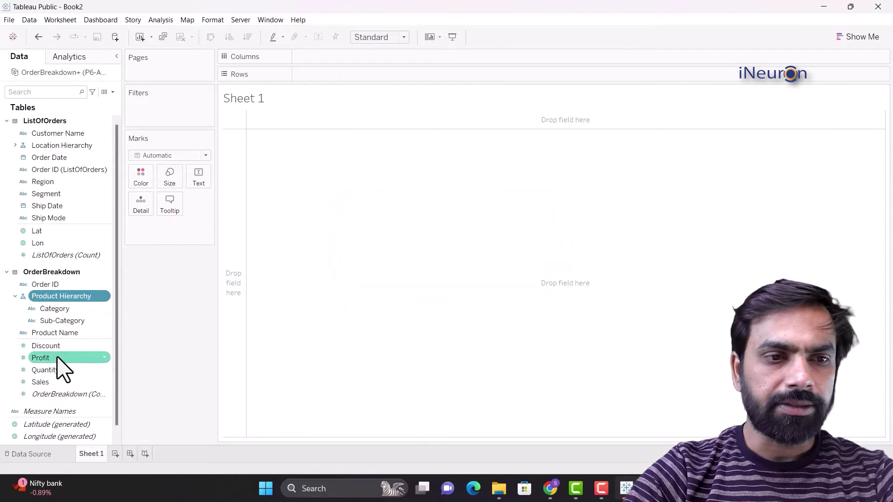
{"action": "left_click_drag", "start_coordinate": [68, 333], "coordinate": [71, 322]}
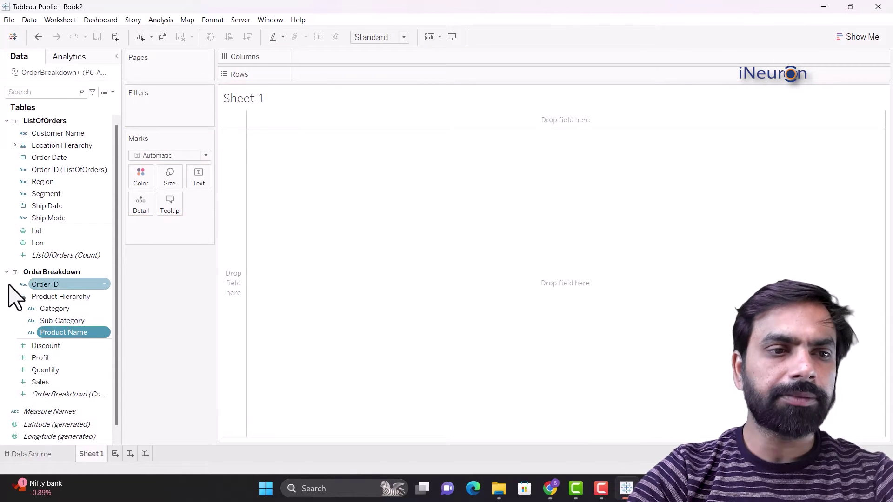
{"action": "left_click", "coordinate": [15, 296]}
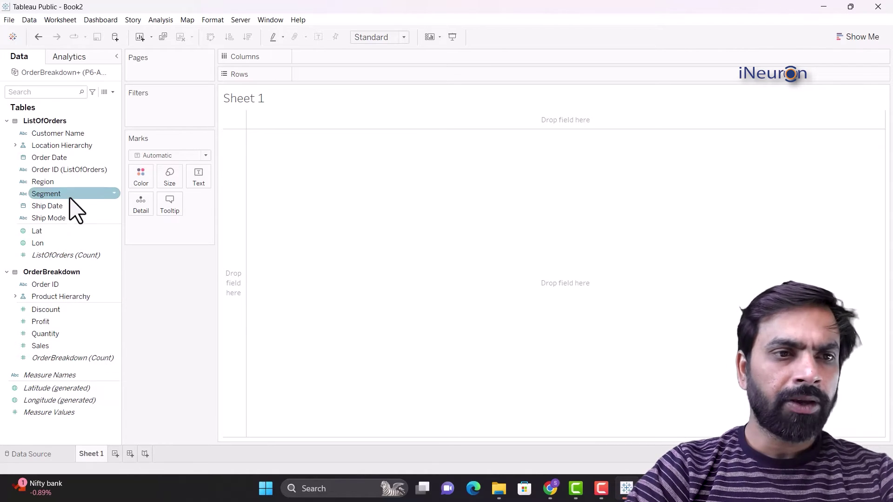
Try adding Segment to Product Hierarchy and moving the hierarchy back into the OrderBreakdown table, and undo the Segment addition.
{"action": "left_click", "coordinate": [57, 197]}
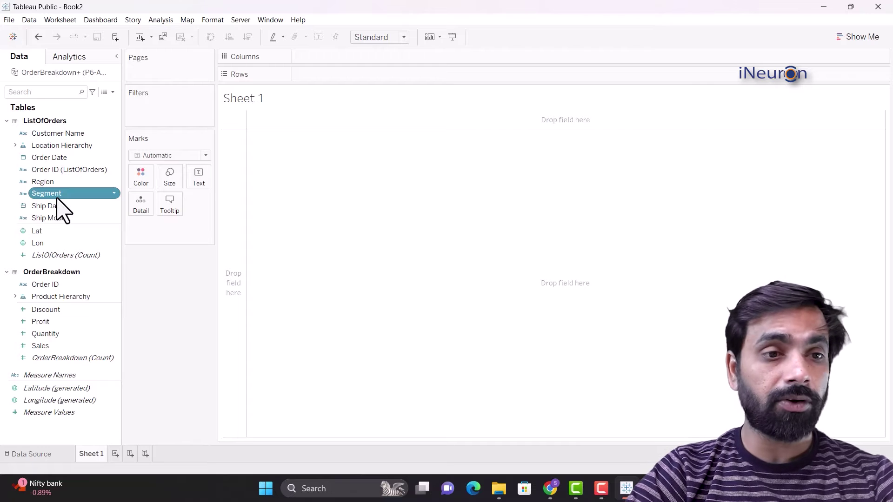
{"action": "left_click_drag", "start_coordinate": [56, 199], "coordinate": [52, 298]}
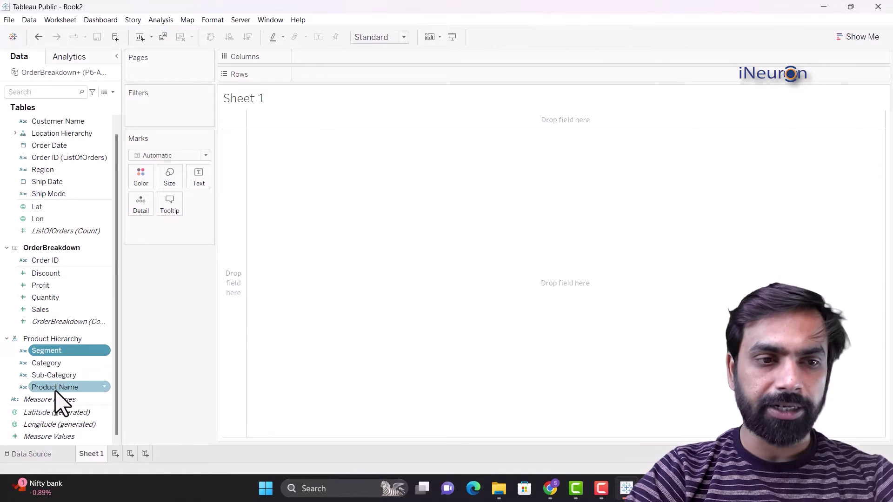
{"action": "left_click", "coordinate": [7, 339]}
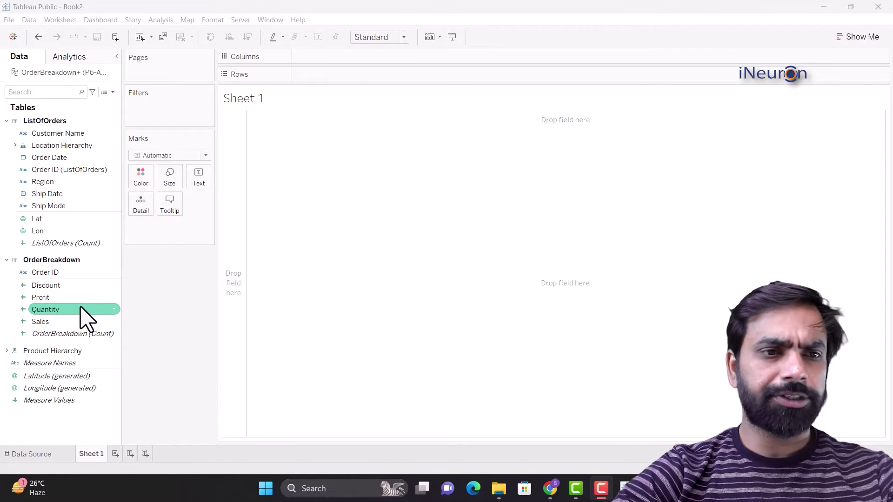
{"action": "left_click_drag", "start_coordinate": [53, 352], "coordinate": [57, 266]}
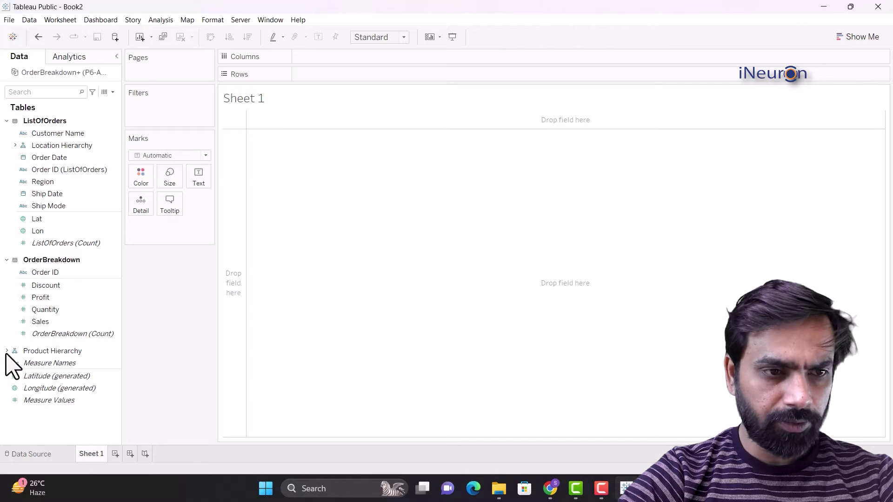
{"action": "left_click_drag", "start_coordinate": [15, 353], "coordinate": [59, 358]}
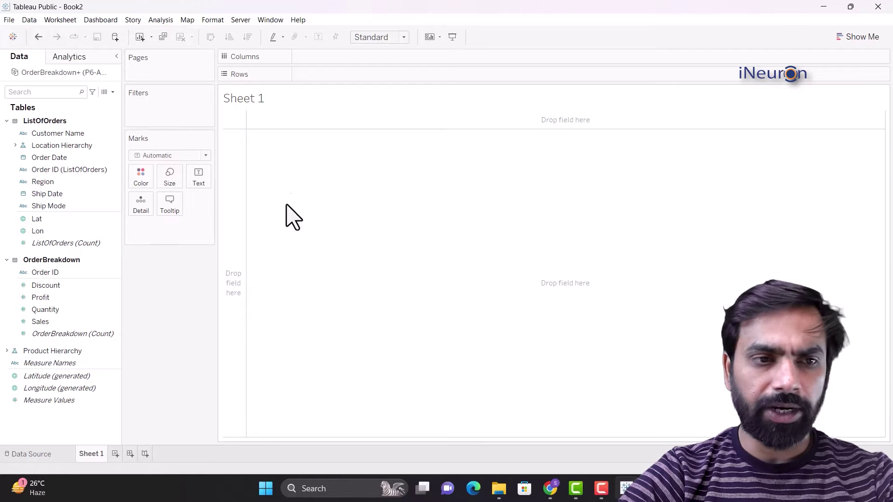
{"action": "key", "text": "ctrl+z"}
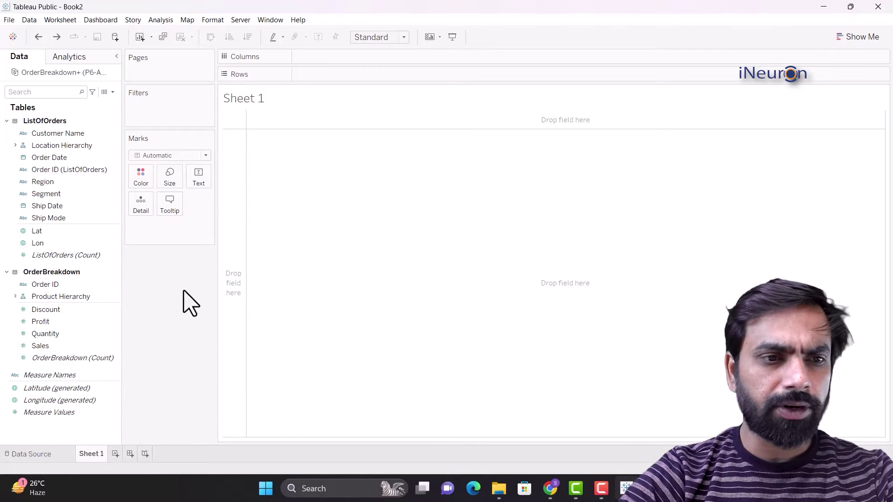
Add Segment from ListOfOrders to Product Hierarchy as its top level above Category, and collapse the hierarchy.
{"action": "left_click", "coordinate": [64, 298]}
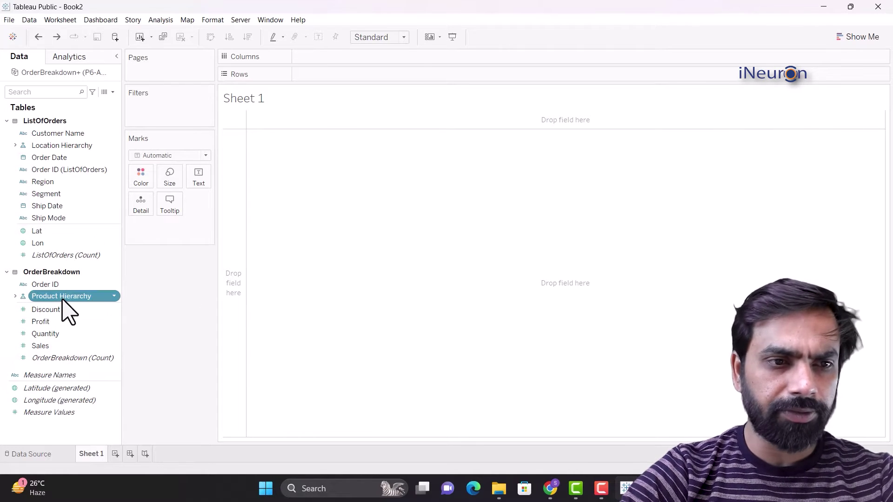
{"action": "left_click", "coordinate": [114, 296]}
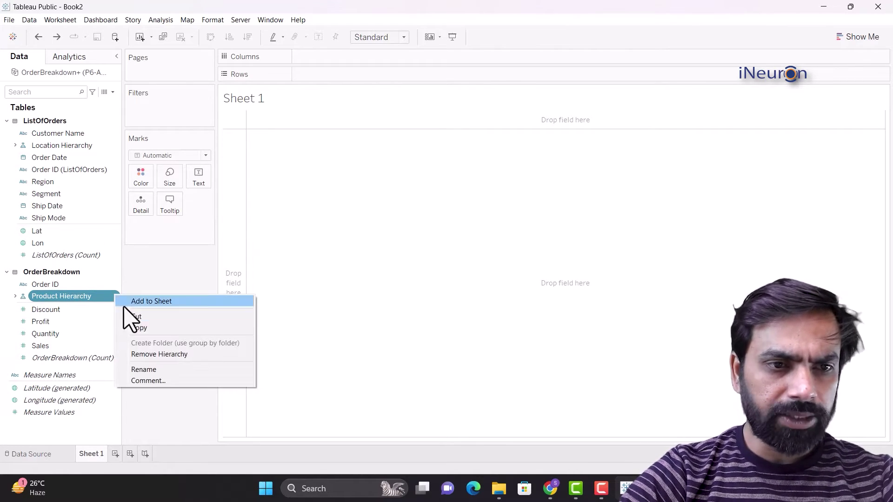
{"action": "left_click", "coordinate": [88, 300]}
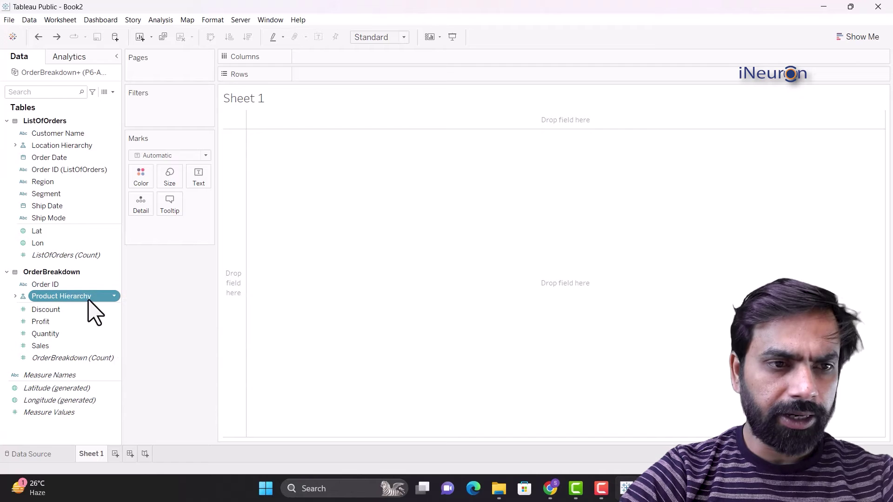
{"action": "left_click", "coordinate": [14, 297]}
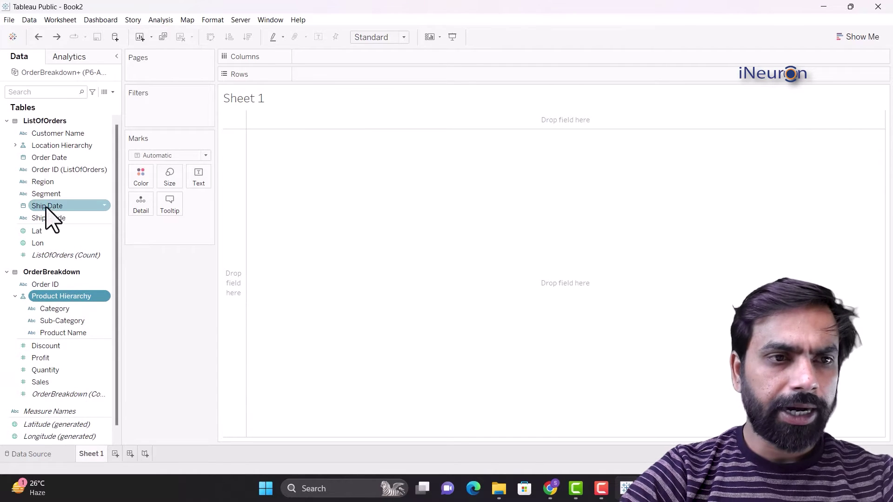
{"action": "left_click_drag", "start_coordinate": [55, 195], "coordinate": [37, 367]}
{"action": "left_click", "coordinate": [7, 351]}
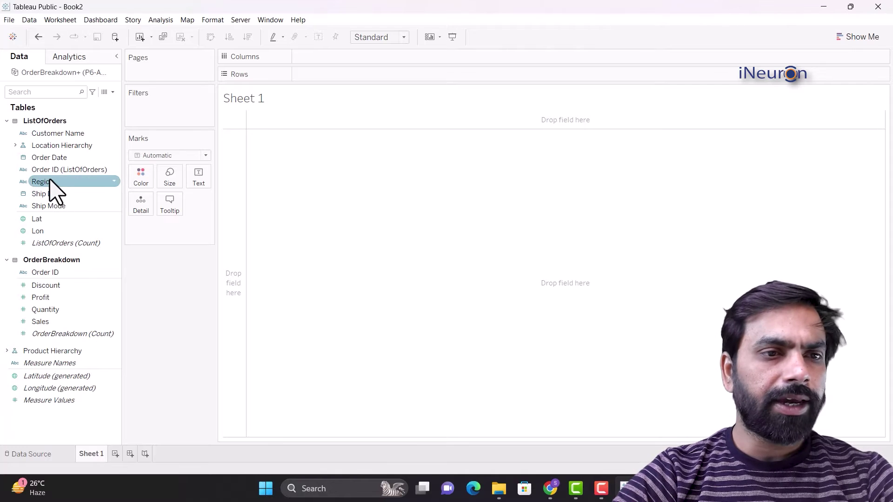
{"action": "left_click", "coordinate": [72, 148]}
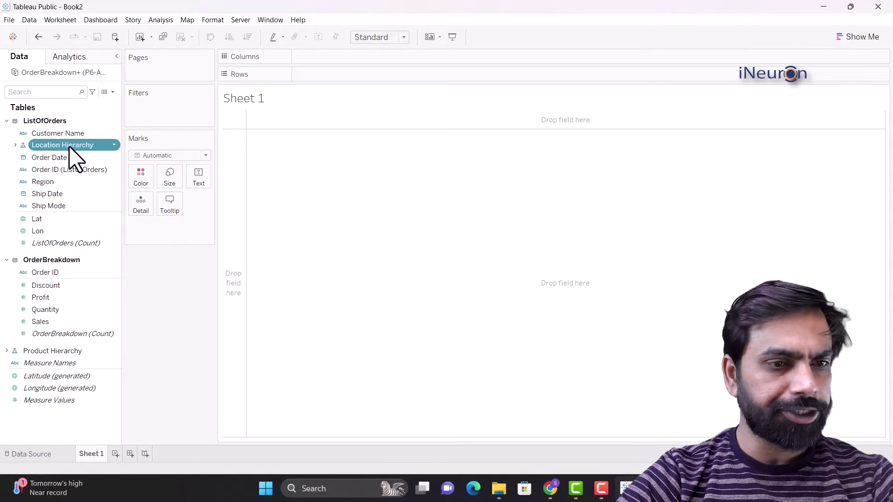
{"action": "left_click", "coordinate": [63, 351]}
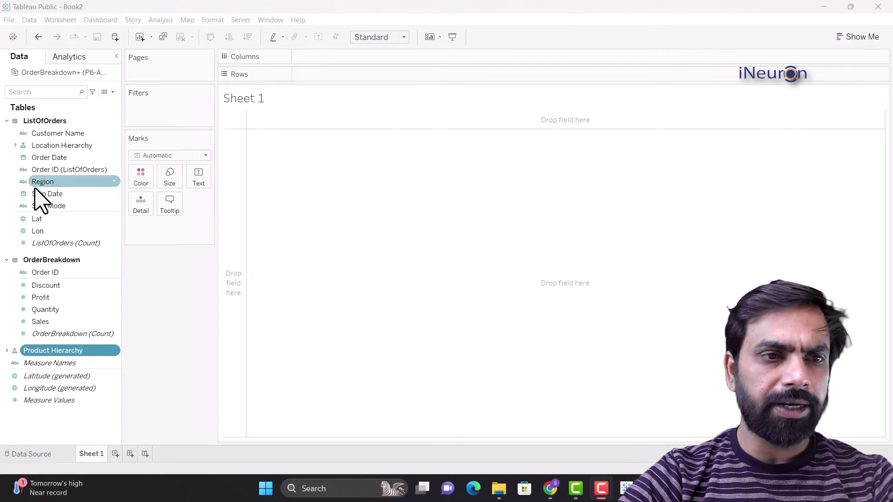
Chart the sum of Sales on rows against the year of Order Date on columns, and fit the chart to Entire View.
{"action": "left_click_drag", "start_coordinate": [46, 157], "coordinate": [331, 58]}
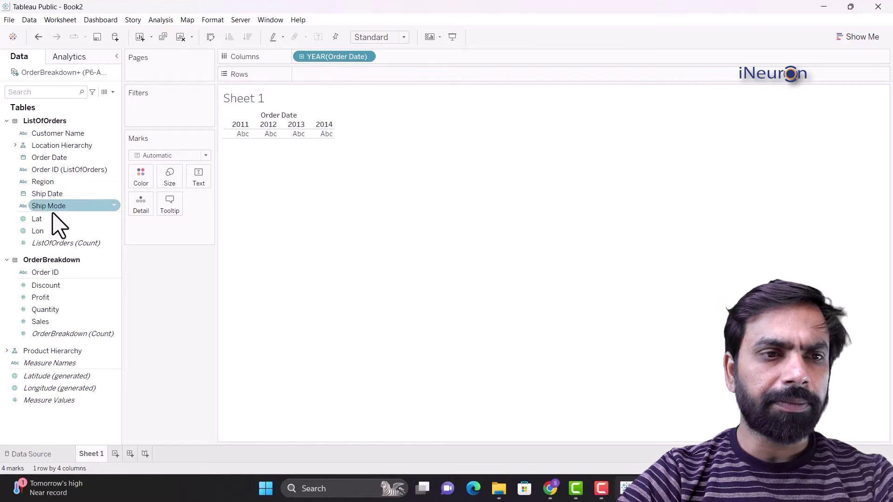
{"action": "left_click_drag", "start_coordinate": [51, 322], "coordinate": [335, 77]}
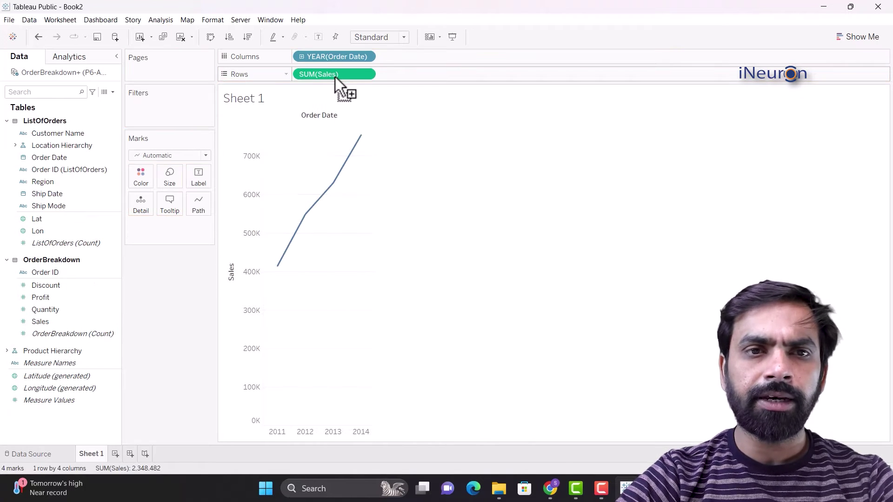
{"action": "left_click", "coordinate": [399, 36]}
{"action": "left_click", "coordinate": [390, 81]}
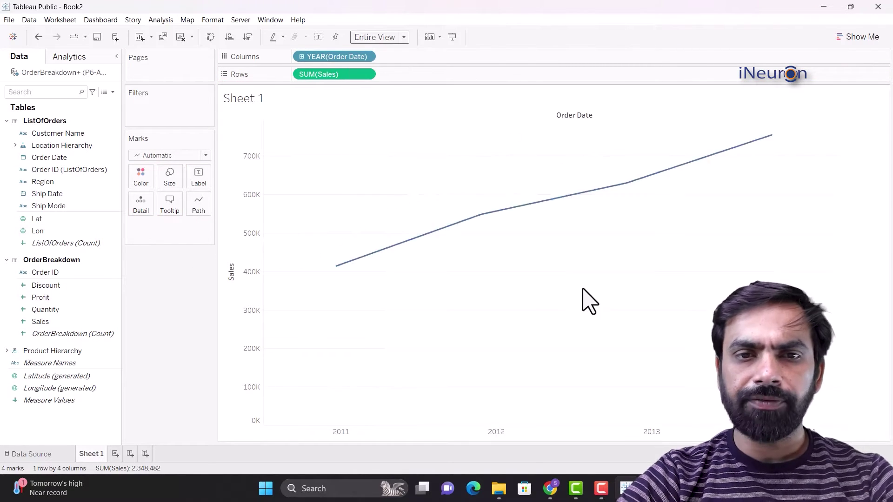
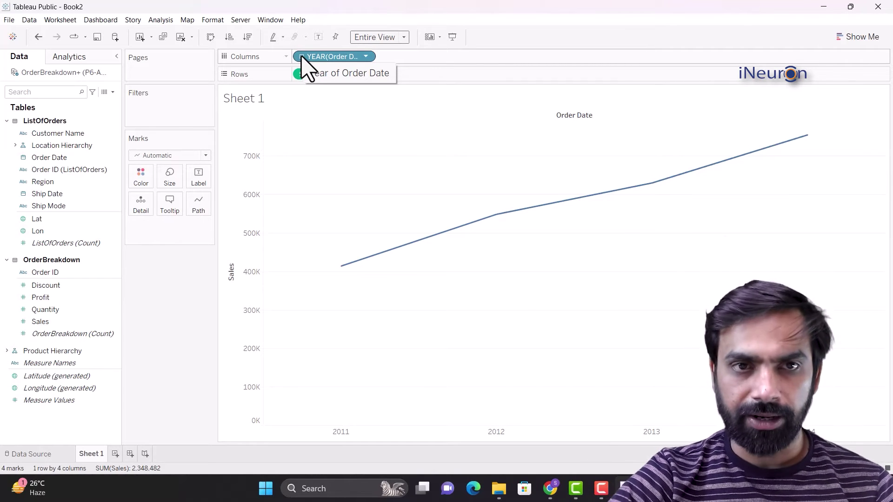
Drill Order Date down to quarters, try the quarter as line colour, and return it to the columns beside the year.
{"action": "left_click", "coordinate": [301, 57]}
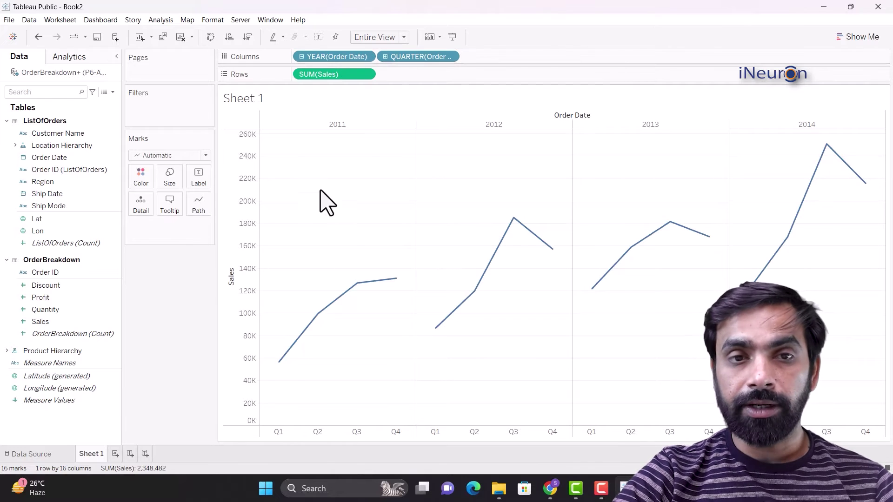
{"action": "mouse_move", "coordinate": [317, 314]}
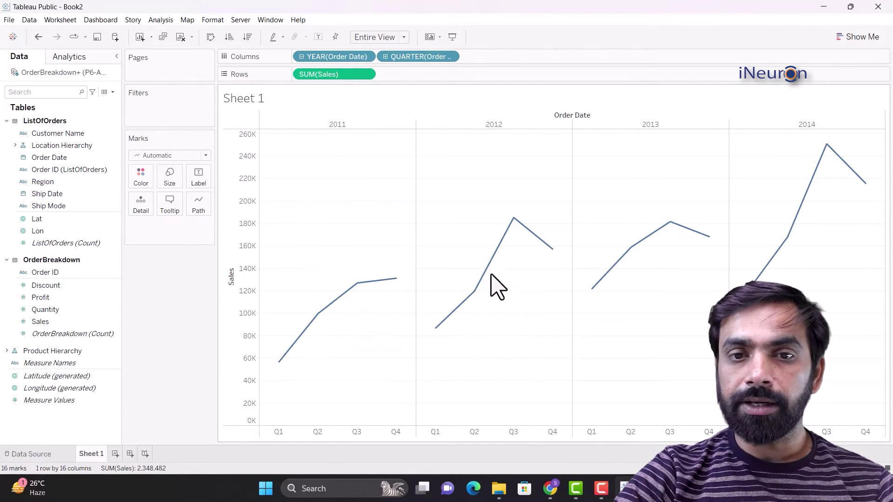
{"action": "mouse_move", "coordinate": [553, 253]}
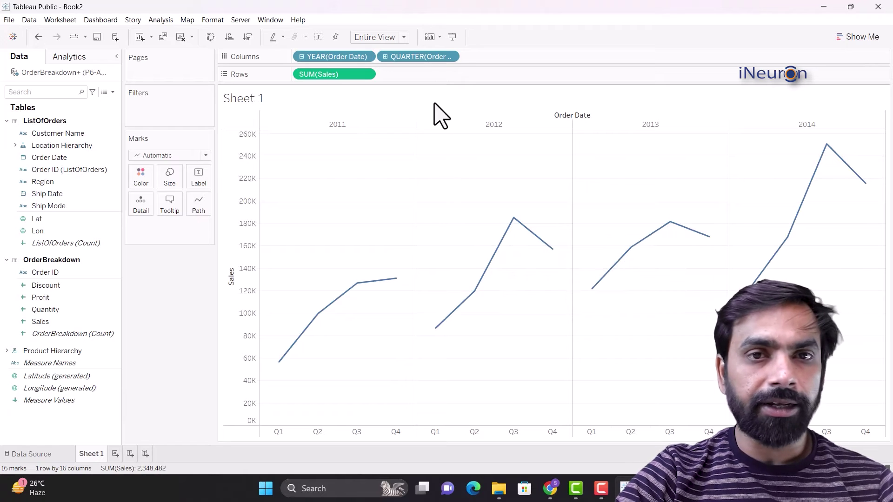
{"action": "left_click_drag", "start_coordinate": [412, 56], "coordinate": [141, 177]}
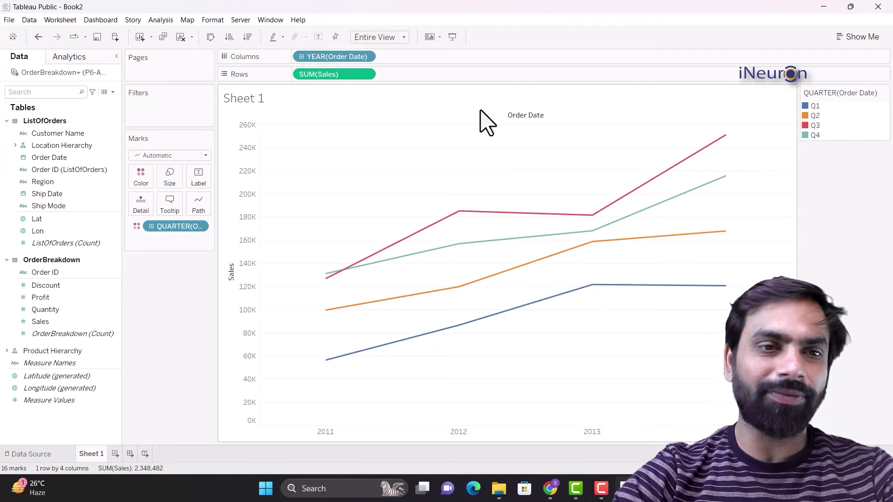
{"action": "left_click_drag", "start_coordinate": [180, 227], "coordinate": [426, 60]}
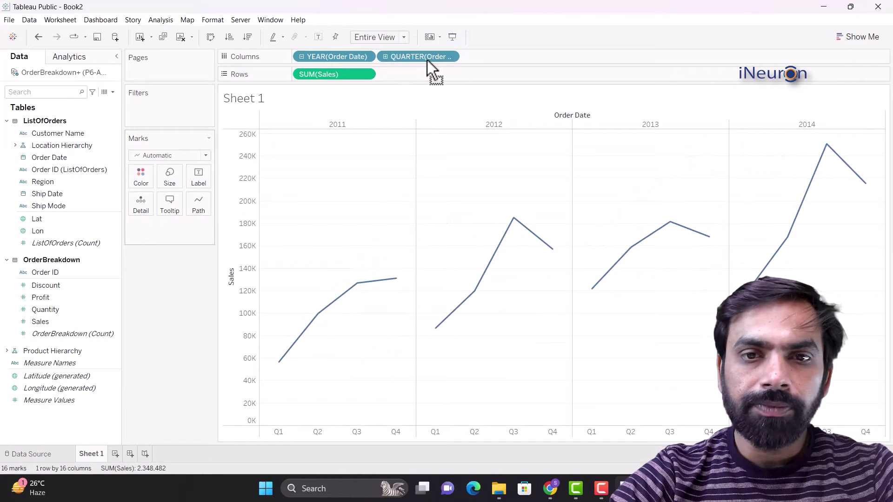
Drill the Order Date columns down from quarter to month and on to day.
{"action": "left_click", "coordinate": [385, 56]}
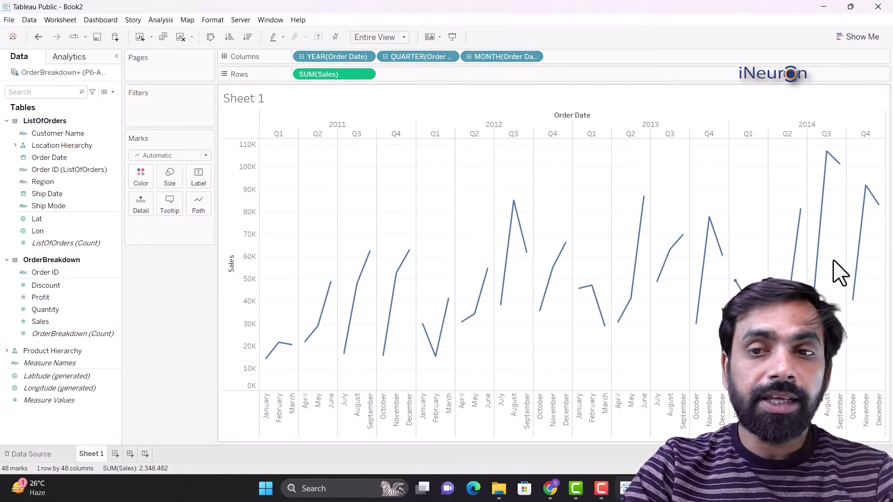
{"action": "left_click", "coordinate": [469, 56]}
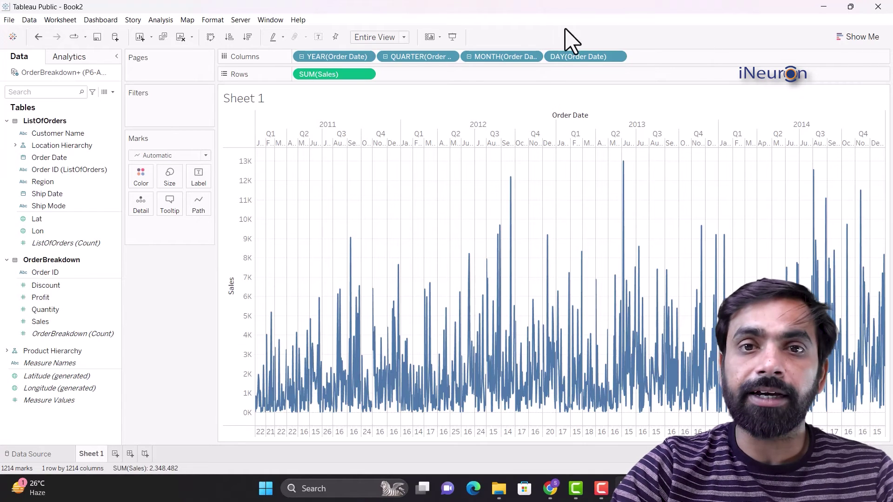
Roll the Order Date columns back up from day through month and quarter to year only.
{"action": "left_click", "coordinate": [469, 57]}
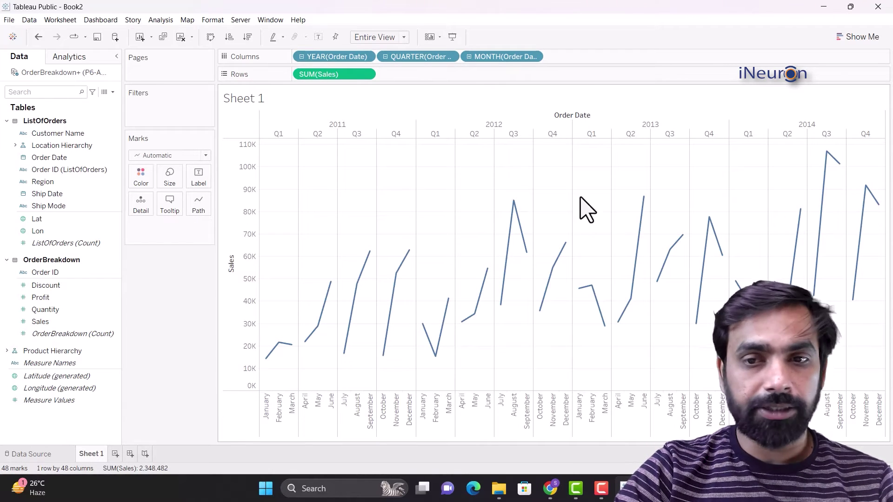
{"action": "left_click", "coordinate": [385, 57]}
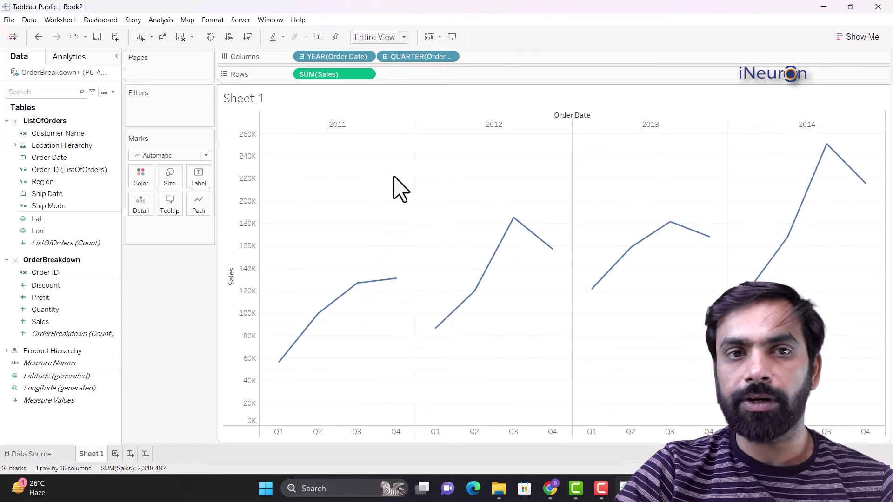
{"action": "left_click", "coordinate": [301, 57]}
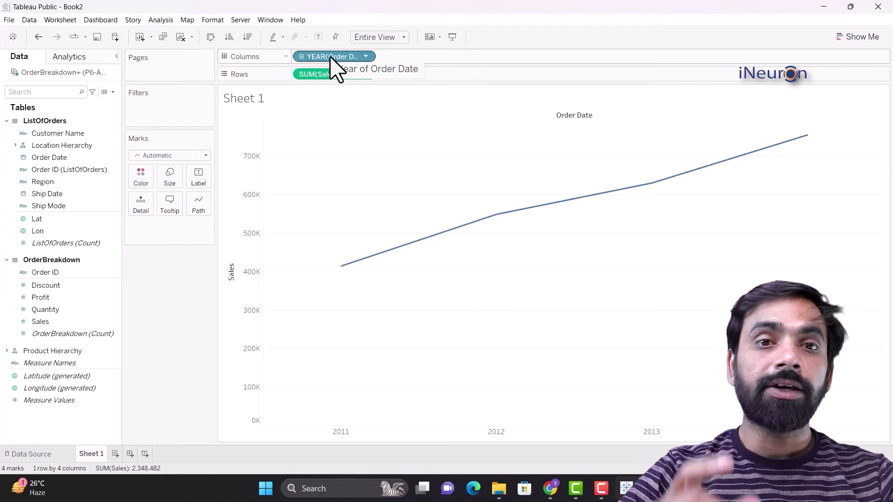
Replace the year of Order Date on columns with Product Hierarchy to chart Sales by Segment.
{"action": "left_click_drag", "start_coordinate": [331, 58], "coordinate": [51, 264]}
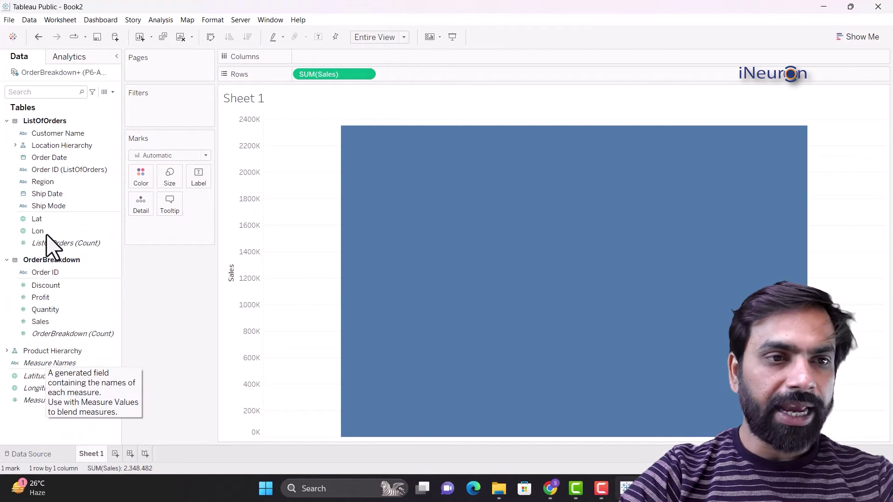
{"action": "left_click_drag", "start_coordinate": [54, 352], "coordinate": [340, 58]}
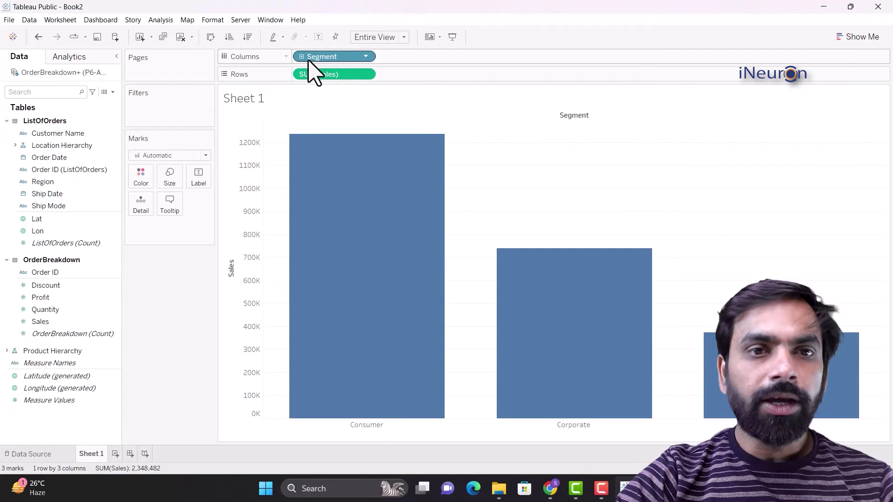
Take Segment off the columns and place Product Hierarchy there again to chart Sales by Segment.
{"action": "left_click_drag", "start_coordinate": [312, 58], "coordinate": [76, 272]}
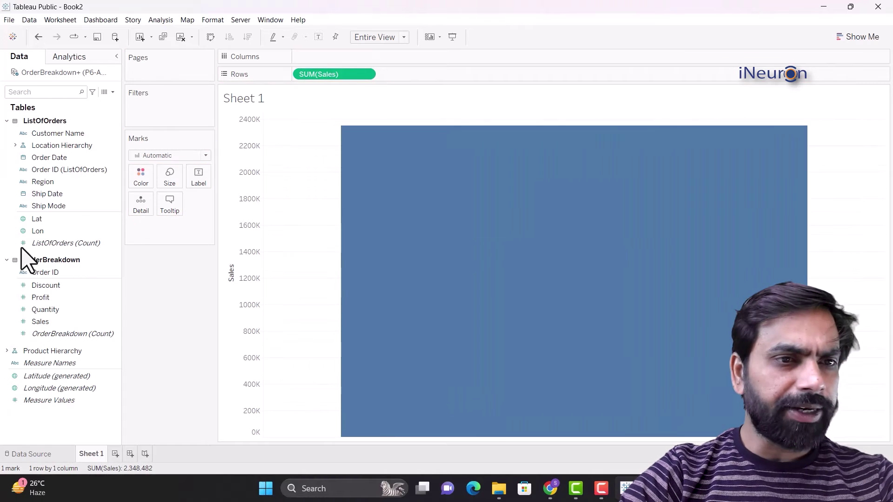
{"action": "left_click", "coordinate": [56, 181]}
{"action": "left_click_drag", "start_coordinate": [57, 182], "coordinate": [27, 219]}
{"action": "left_click_drag", "start_coordinate": [29, 349], "coordinate": [312, 55]}
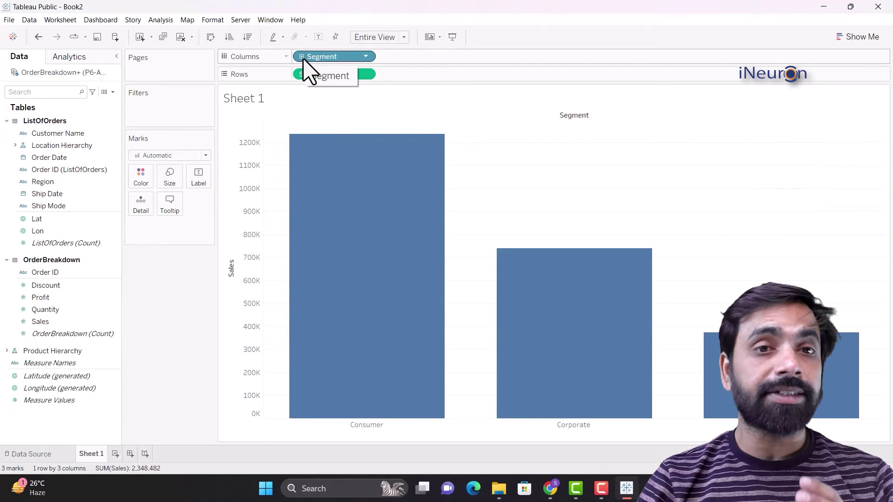
Drill Product Hierarchy on the columns down to Category and Sub-Category, and sort the bars in descending order of Sales.
{"action": "mouse_move", "coordinate": [413, 333]}
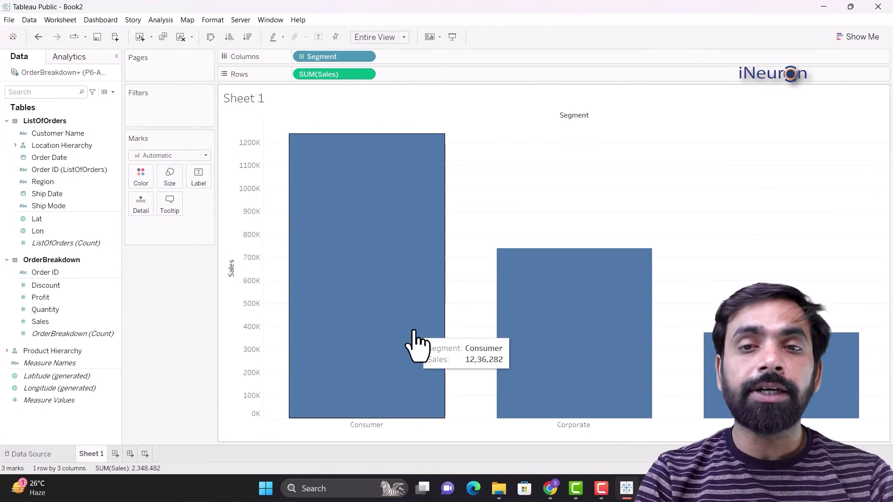
{"action": "left_click", "coordinate": [301, 56]}
{"action": "mouse_move", "coordinate": [507, 349]}
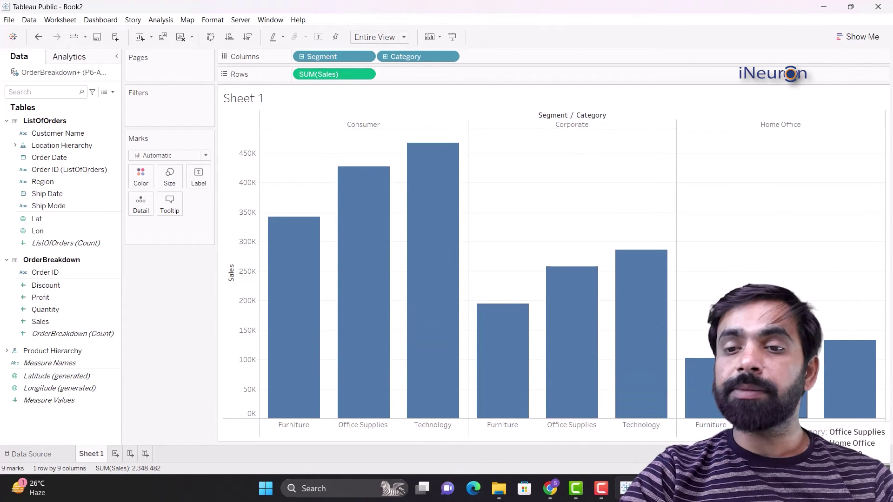
{"action": "left_click", "coordinate": [386, 57]}
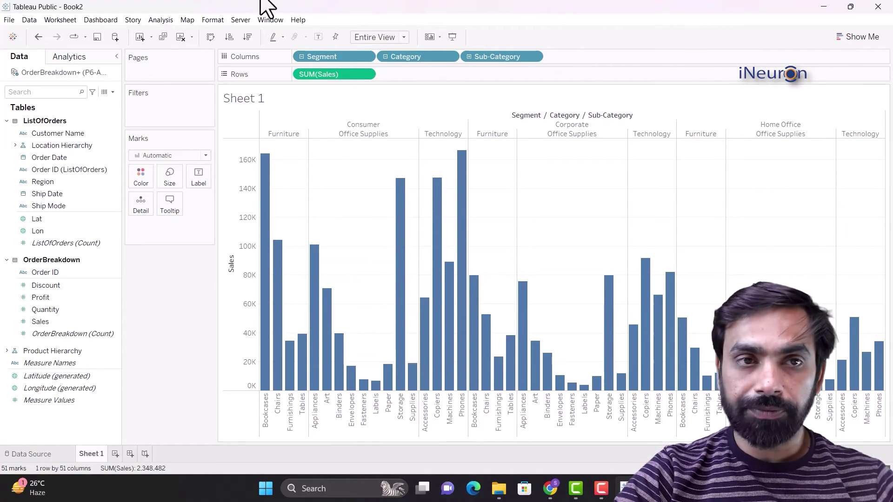
{"action": "left_click", "coordinate": [247, 37]}
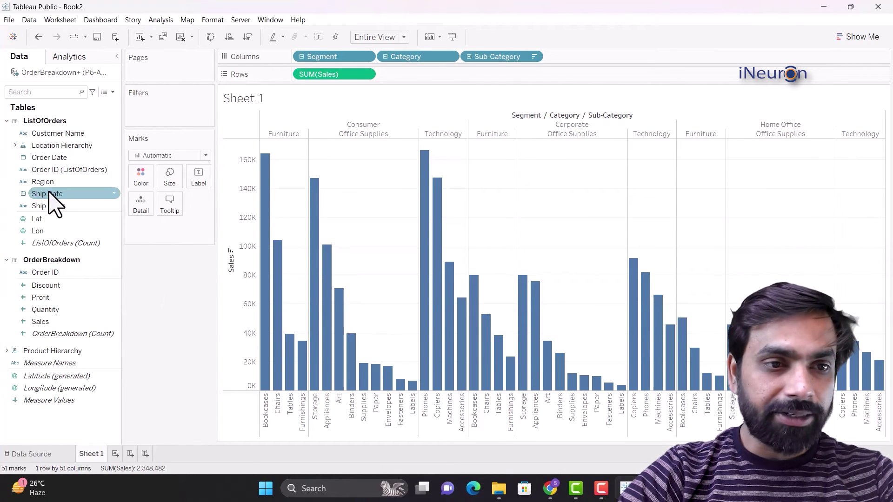
Try colouring the bars by Category and by Segment from Product Hierarchy, and remove the colour field again.
{"action": "left_click", "coordinate": [7, 351]}
{"action": "left_click_drag", "start_coordinate": [44, 360], "coordinate": [135, 173]}
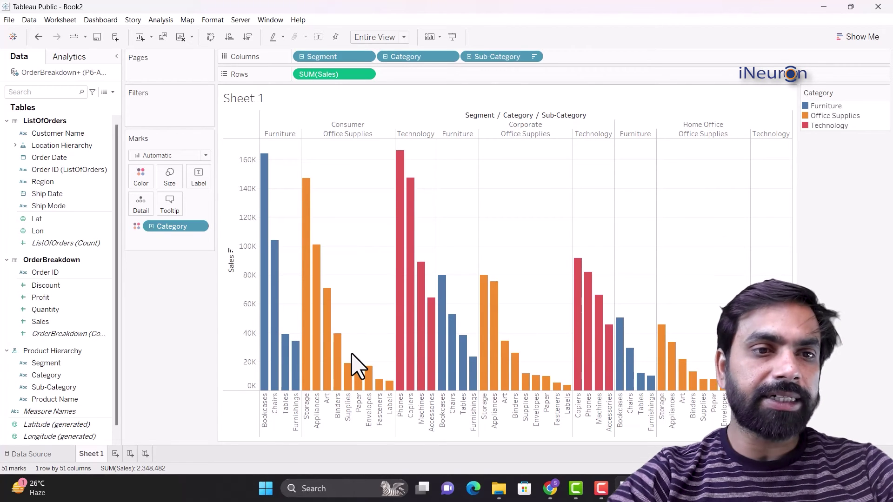
{"action": "left_click_drag", "start_coordinate": [168, 227], "coordinate": [56, 323]}
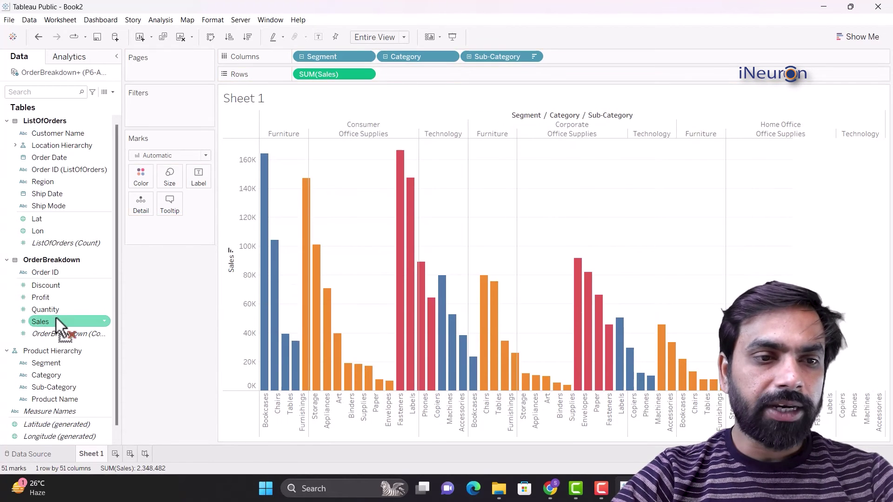
{"action": "left_click_drag", "start_coordinate": [46, 363], "coordinate": [134, 178]}
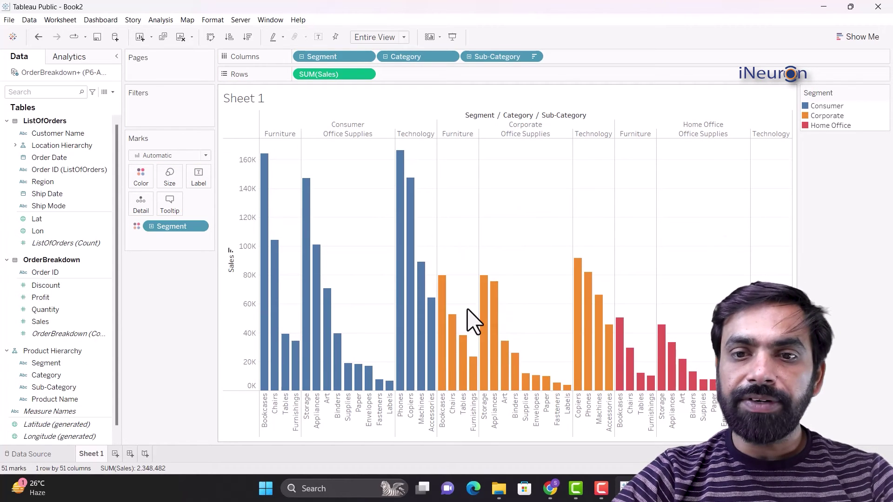
{"action": "mouse_move", "coordinate": [581, 354]}
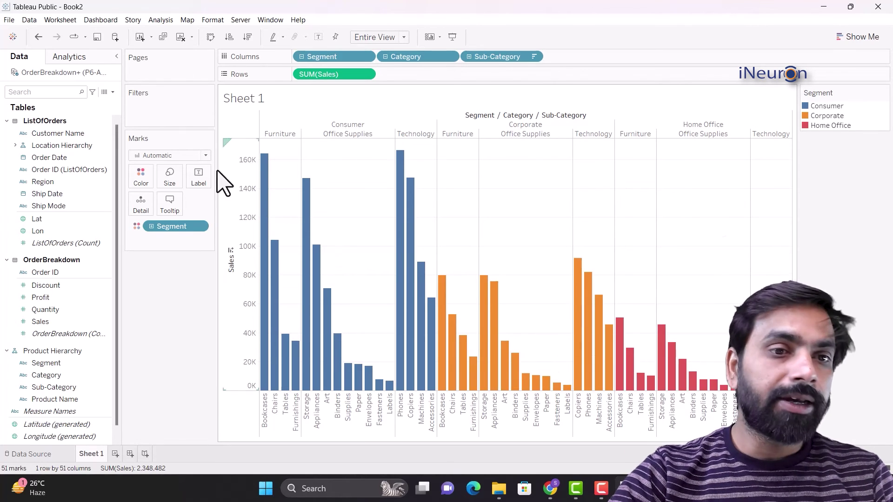
{"action": "left_click_drag", "start_coordinate": [176, 227], "coordinate": [93, 313]}
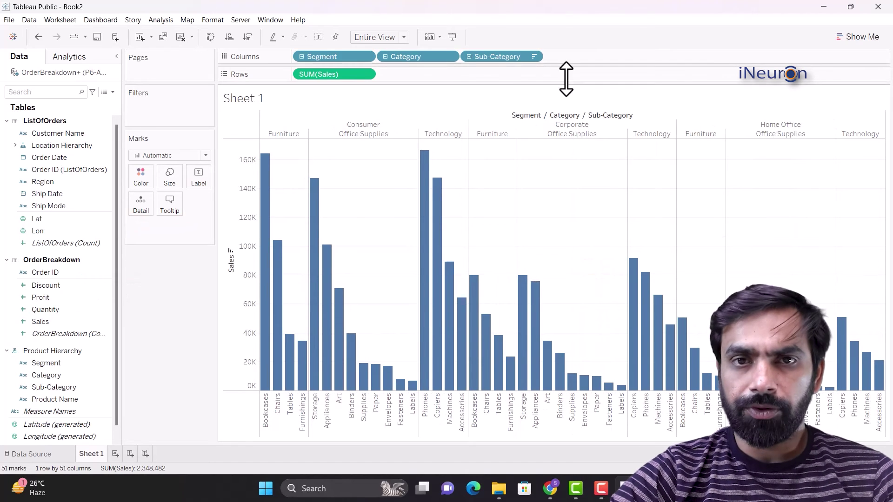
Drill the columns down from Sub-Category to Product Name, and roll Product Hierarchy back up to Segment.
{"action": "left_click", "coordinate": [469, 57]}
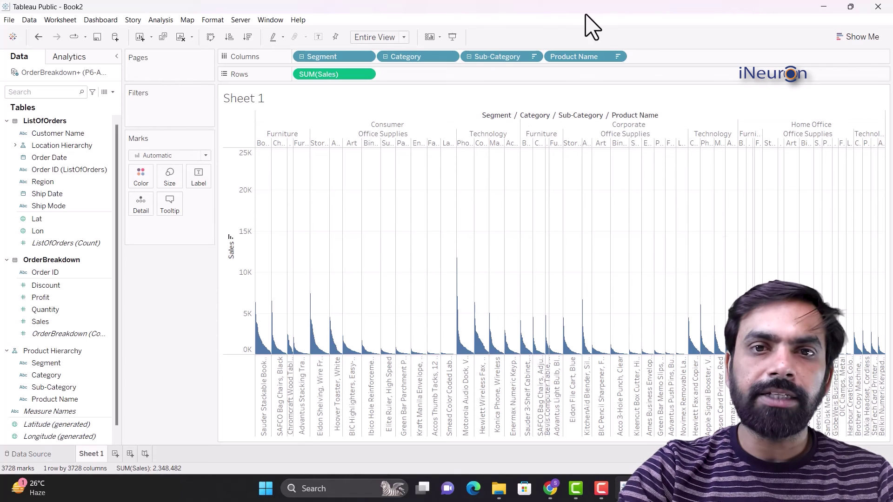
{"action": "left_click", "coordinate": [469, 57]}
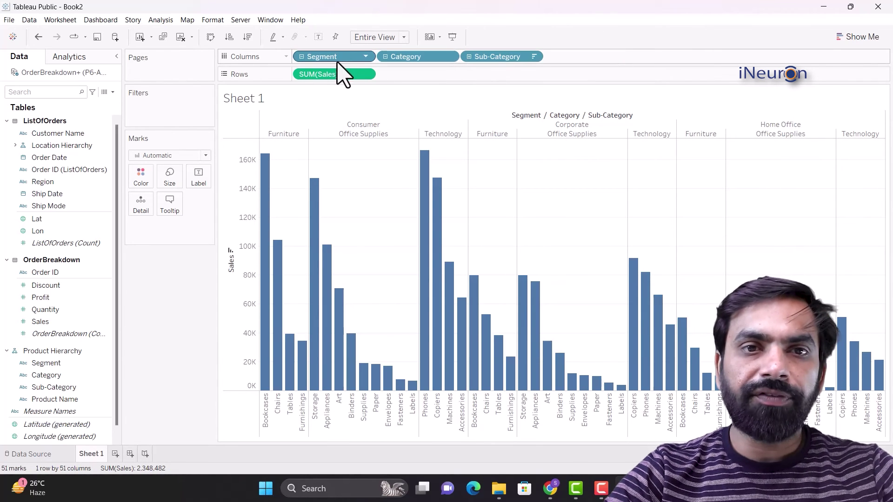
{"action": "left_click", "coordinate": [301, 56]}
Replace Segment on the columns with Location Hierarchy to chart Sales by Country.
{"action": "left_click_drag", "start_coordinate": [324, 63], "coordinate": [47, 186]}
{"action": "left_click_drag", "start_coordinate": [56, 145], "coordinate": [329, 58]}
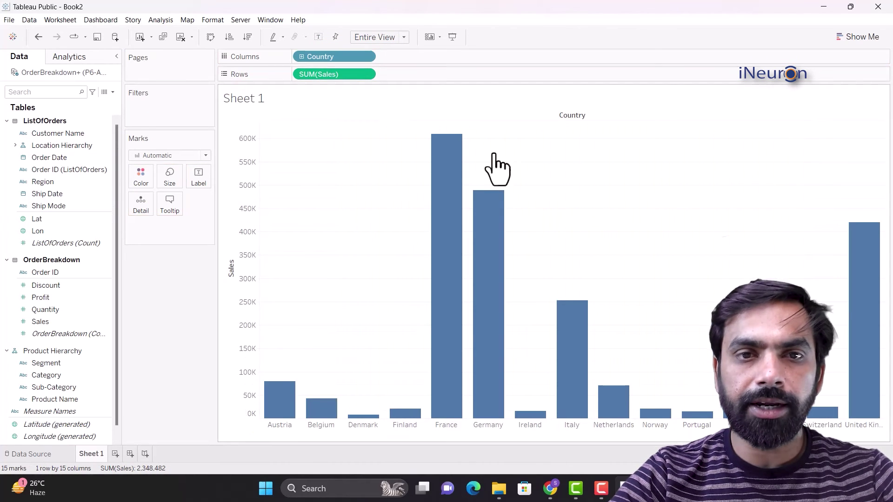
Try a symbol map of Sales by Country, inspect the country marks, and undo the change of chart type.
{"action": "left_click", "coordinate": [856, 38]}
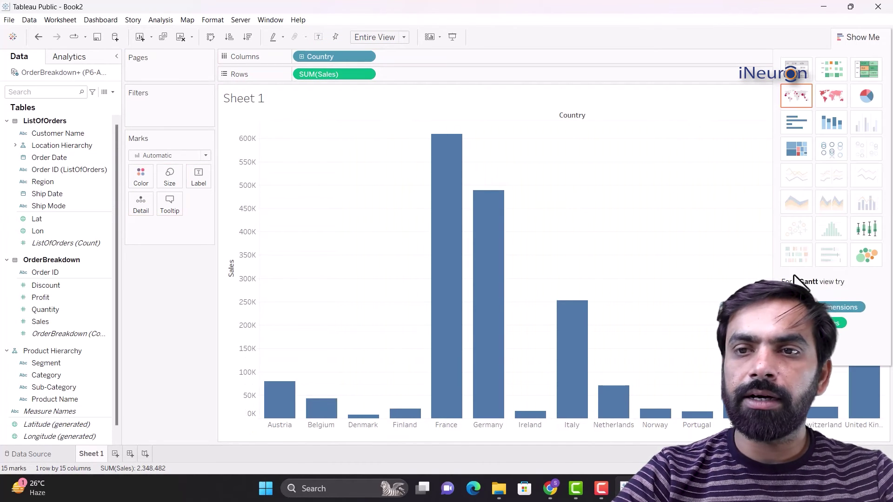
{"action": "left_click", "coordinate": [796, 95]}
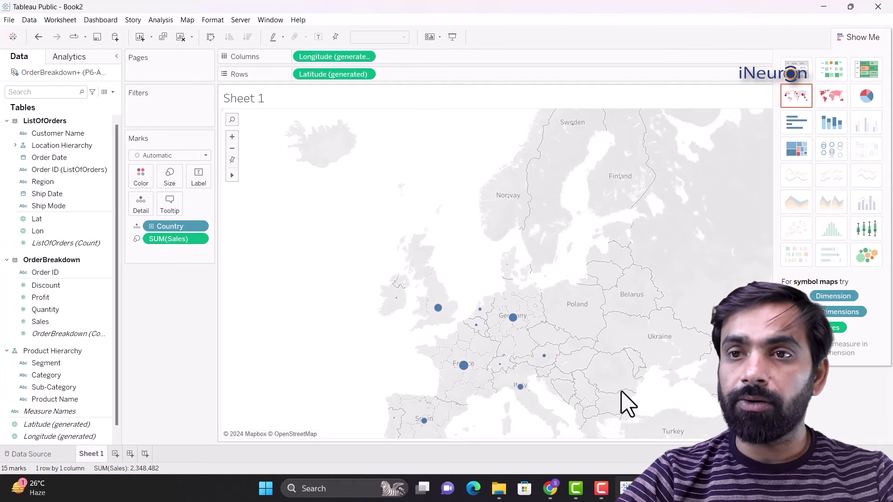
{"action": "left_click", "coordinate": [868, 36]}
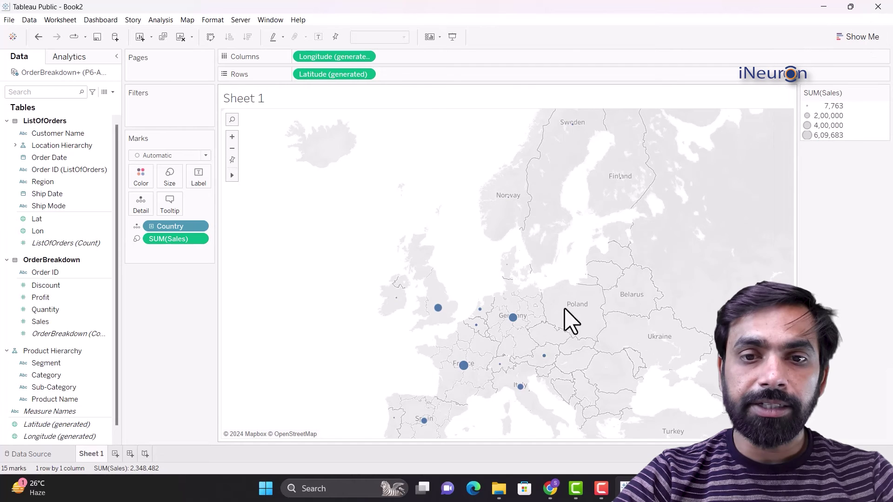
{"action": "mouse_move", "coordinate": [463, 369]}
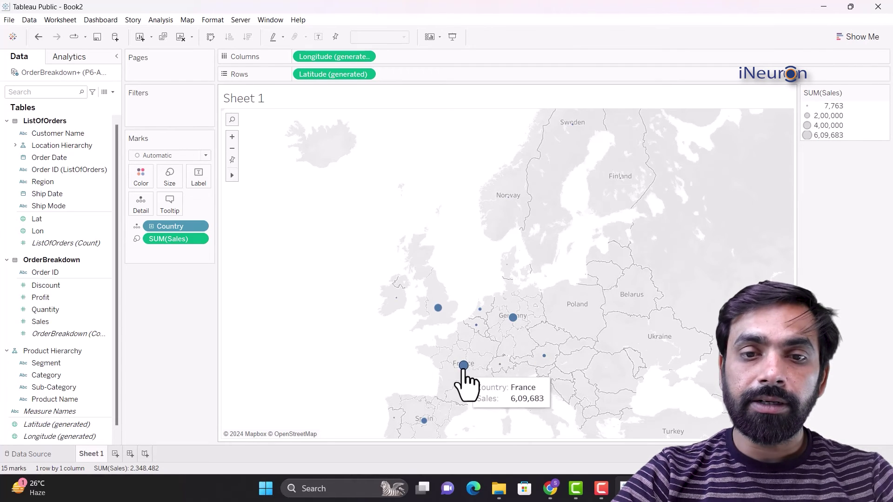
{"action": "mouse_move", "coordinate": [518, 326]}
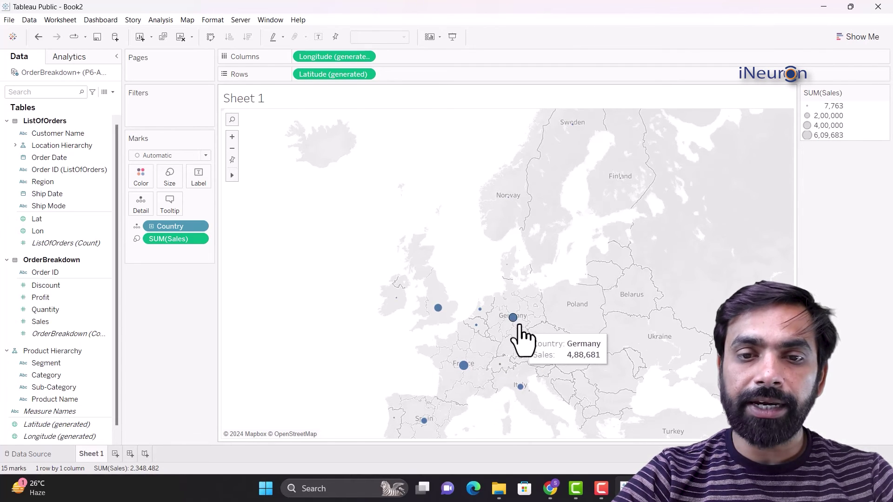
{"action": "mouse_move", "coordinate": [439, 310]}
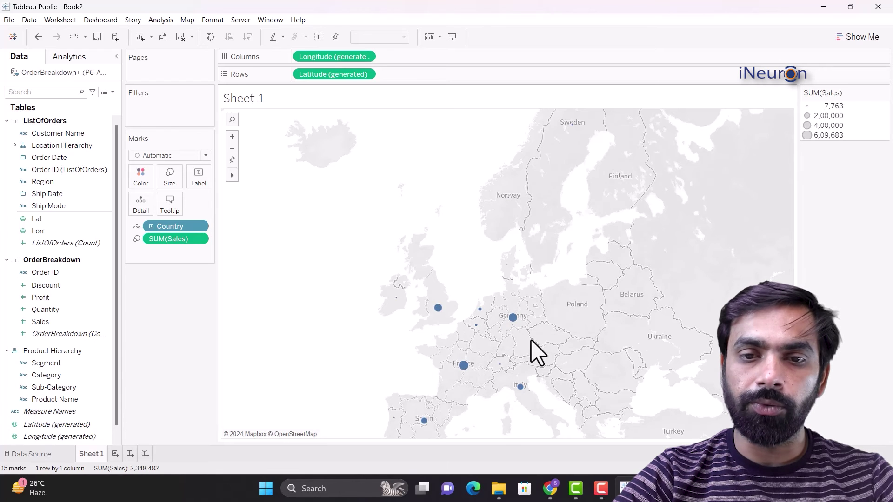
{"action": "mouse_move", "coordinate": [501, 367]}
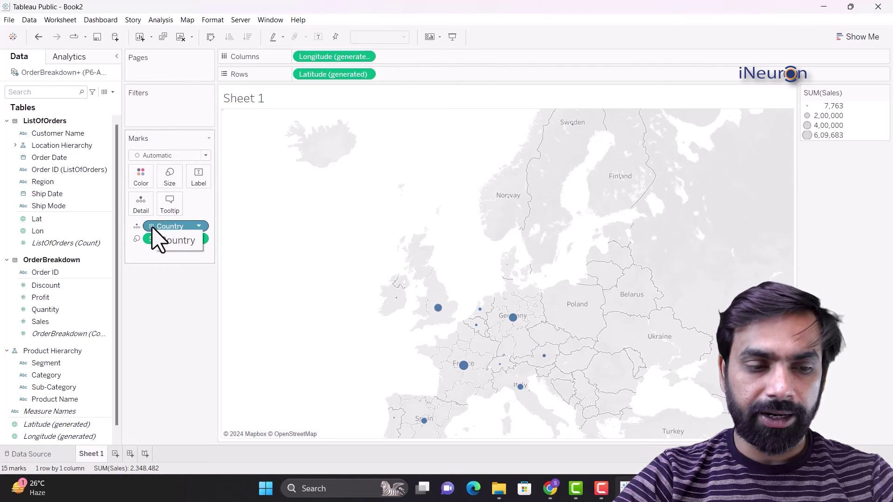
{"action": "key", "text": "ctrl+z"}
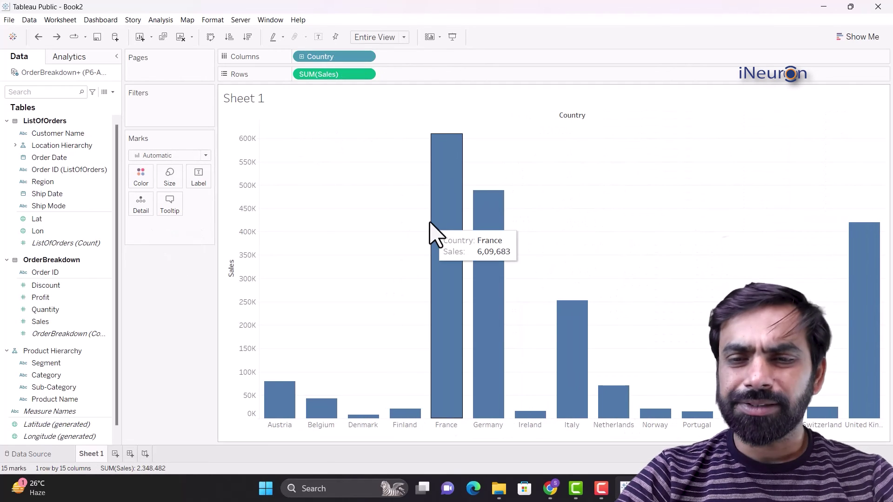
Sort the countries in descending order of Sales and drill Location Hierarchy down to State and City.
{"action": "left_click", "coordinate": [247, 36]}
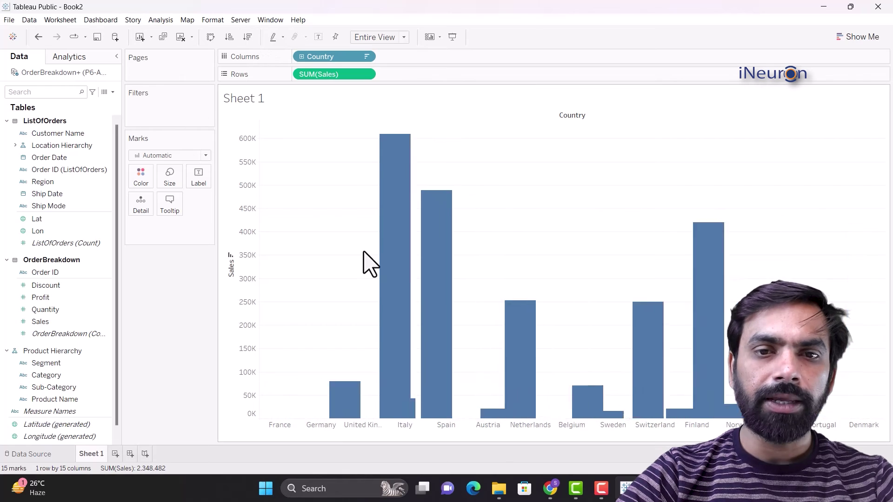
{"action": "left_click", "coordinate": [301, 57]}
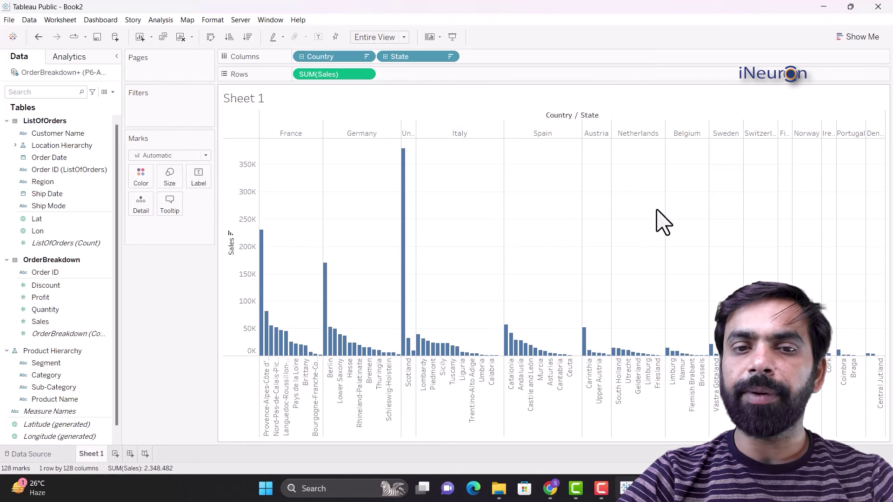
{"action": "left_click", "coordinate": [385, 56]}
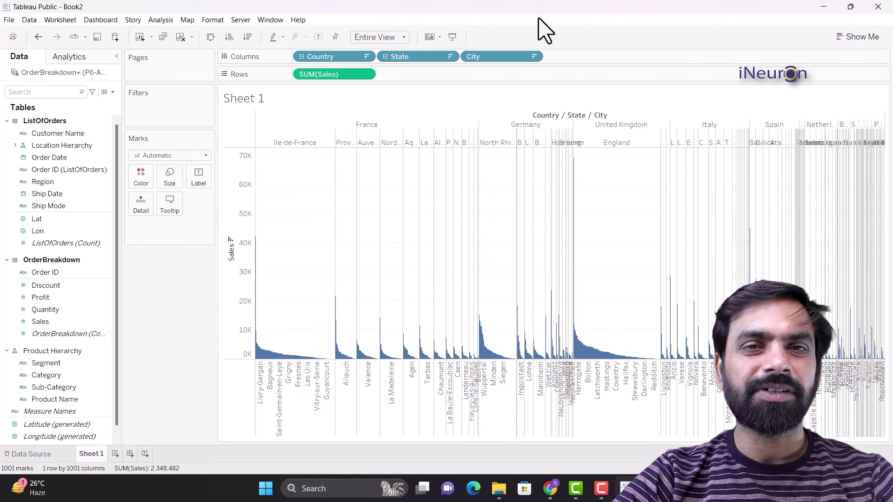
Roll the columns up from City to State, check the Sales of England, and roll up to Country only.
{"action": "left_click", "coordinate": [385, 57]}
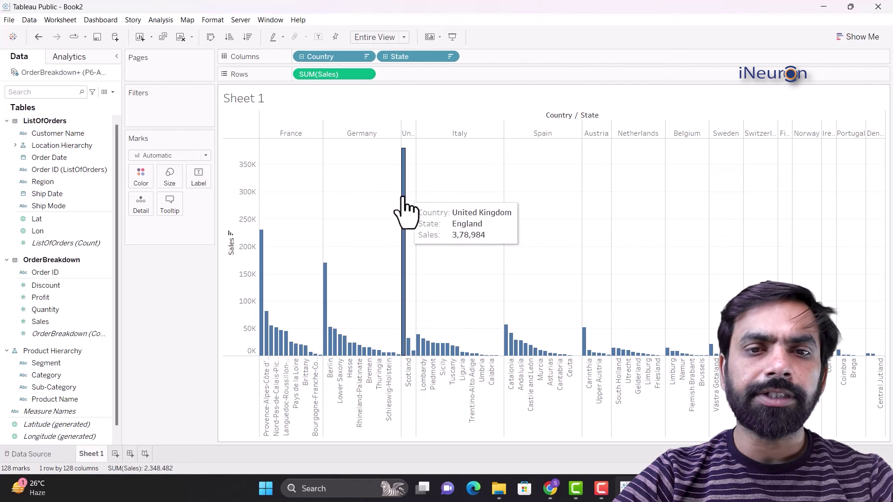
{"action": "mouse_move", "coordinate": [402, 201]}
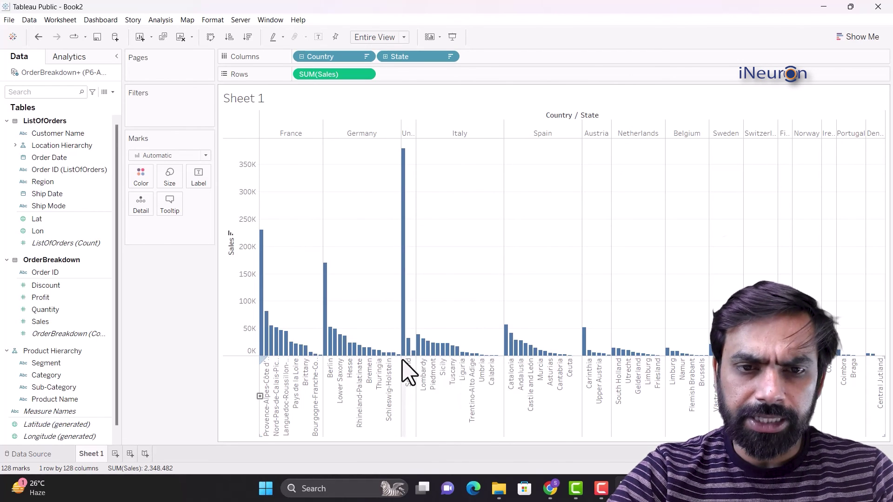
{"action": "mouse_move", "coordinate": [404, 339]}
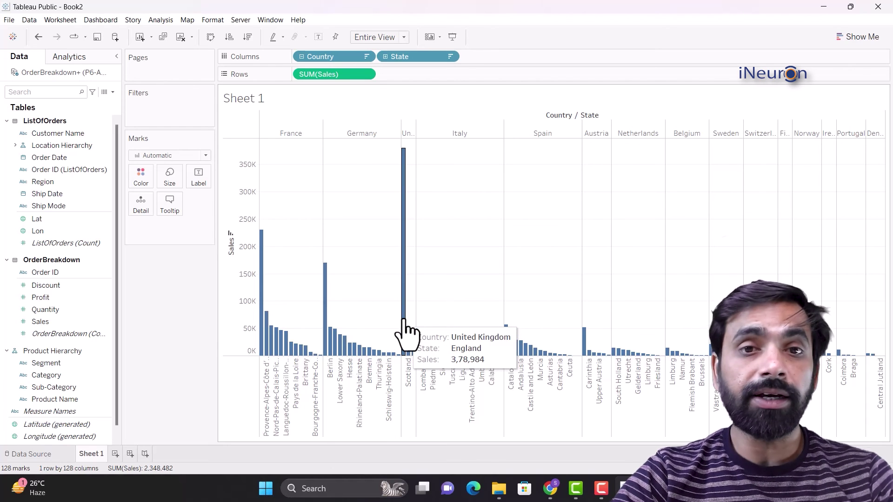
{"action": "left_click", "coordinate": [301, 57]}
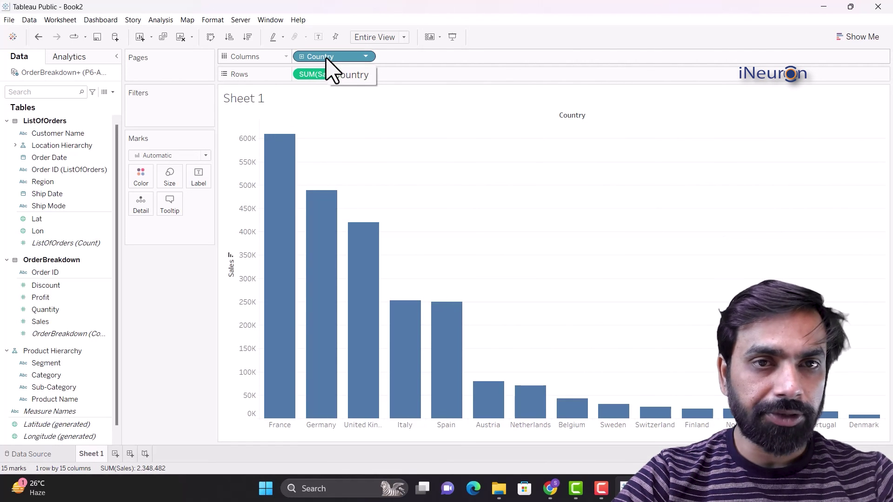
Replace Country on the columns with State from Location Hierarchy and sort the states in descending order of Sales.
{"action": "left_click_drag", "start_coordinate": [327, 58], "coordinate": [32, 237]}
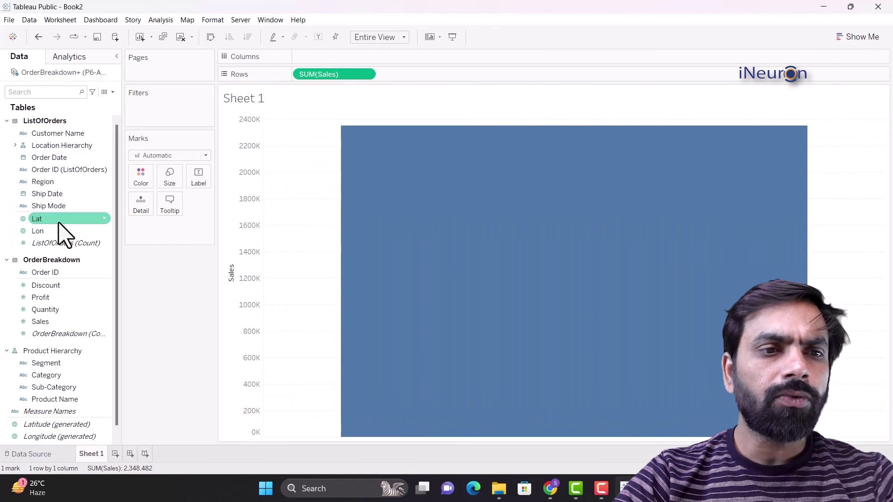
{"action": "left_click", "coordinate": [16, 146]}
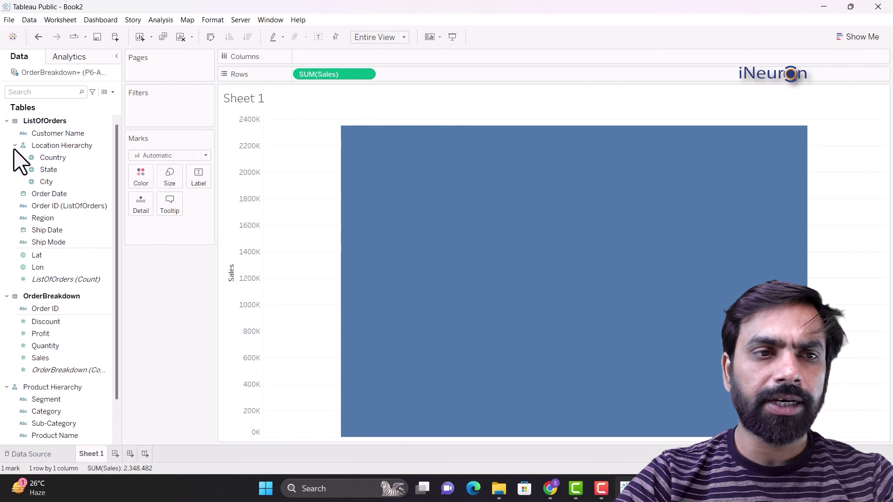
{"action": "left_click_drag", "start_coordinate": [45, 170], "coordinate": [318, 57]}
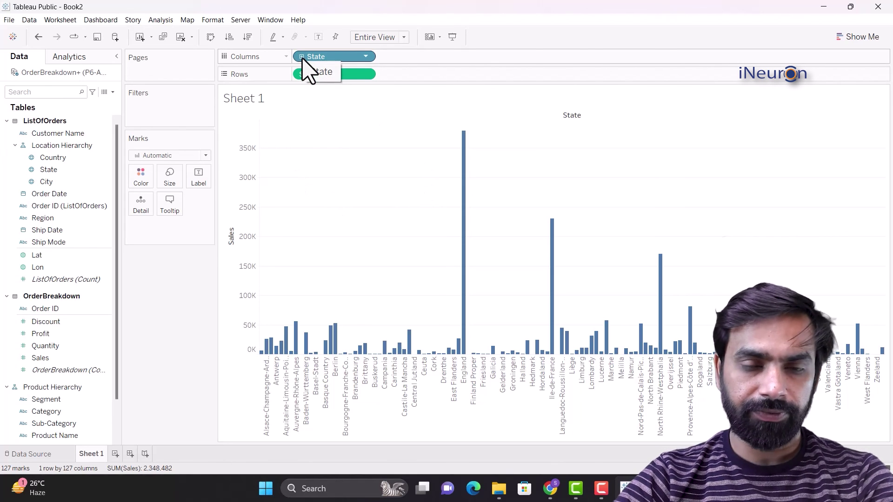
{"action": "left_click", "coordinate": [247, 38]}
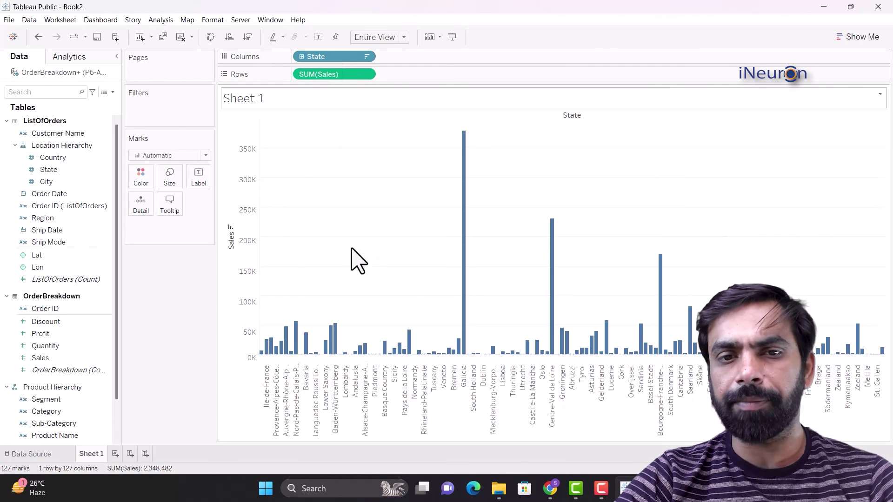
Remove State from the columns.
{"action": "left_click_drag", "start_coordinate": [328, 58], "coordinate": [56, 229]}
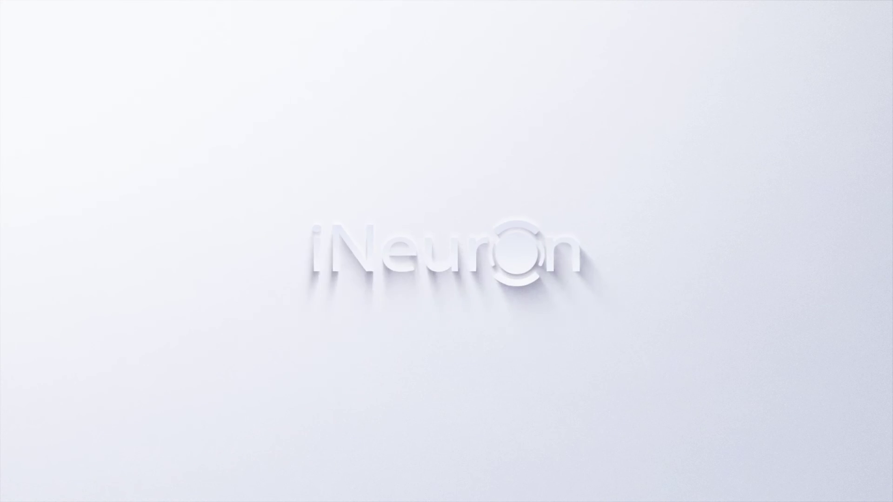